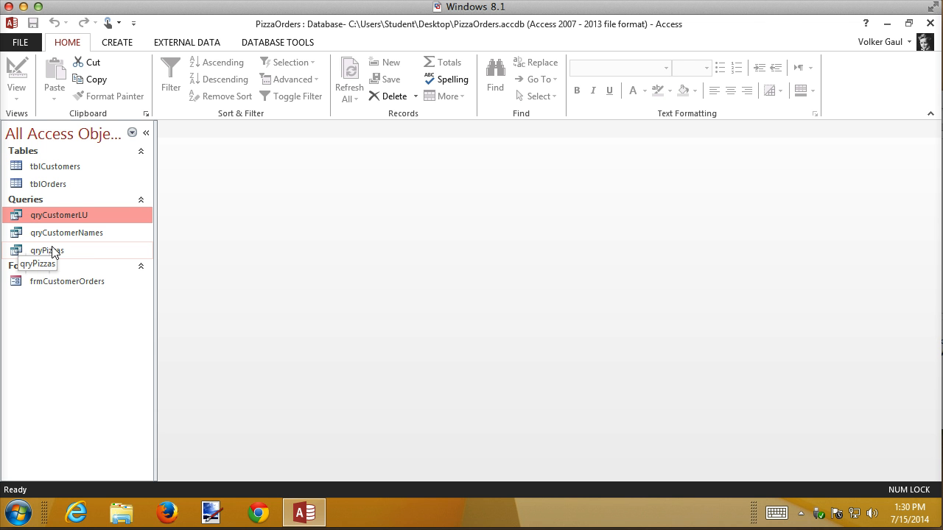
Review the tables, joins and fields of the qryPizzas query in its design, and close it.
right_click(53, 251)
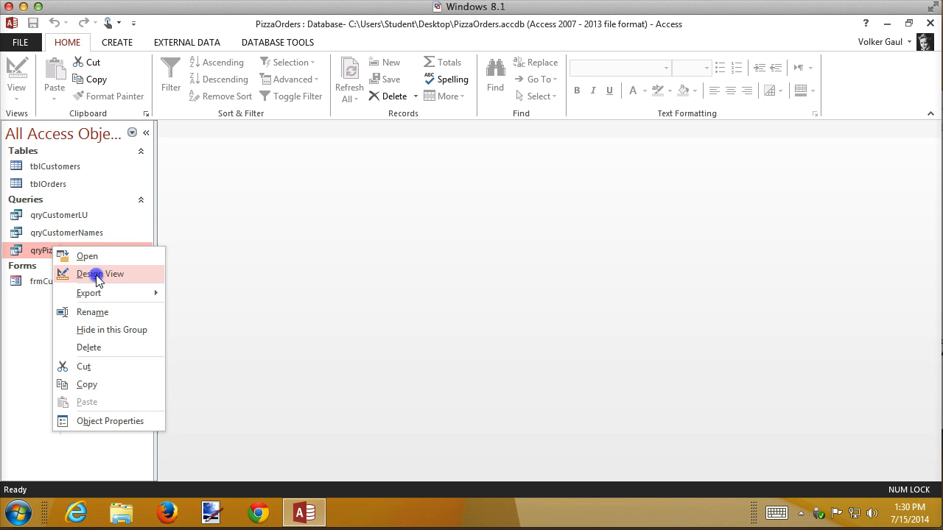
click(93, 274)
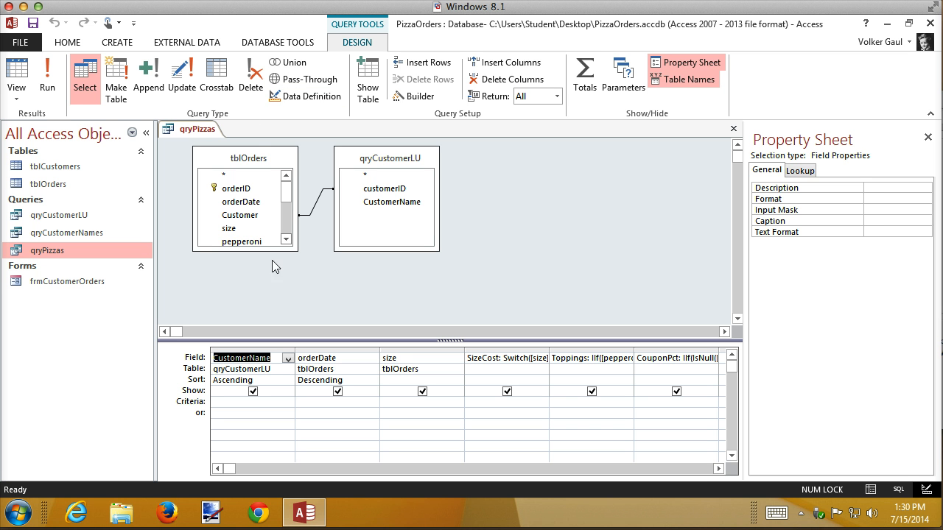
click(734, 130)
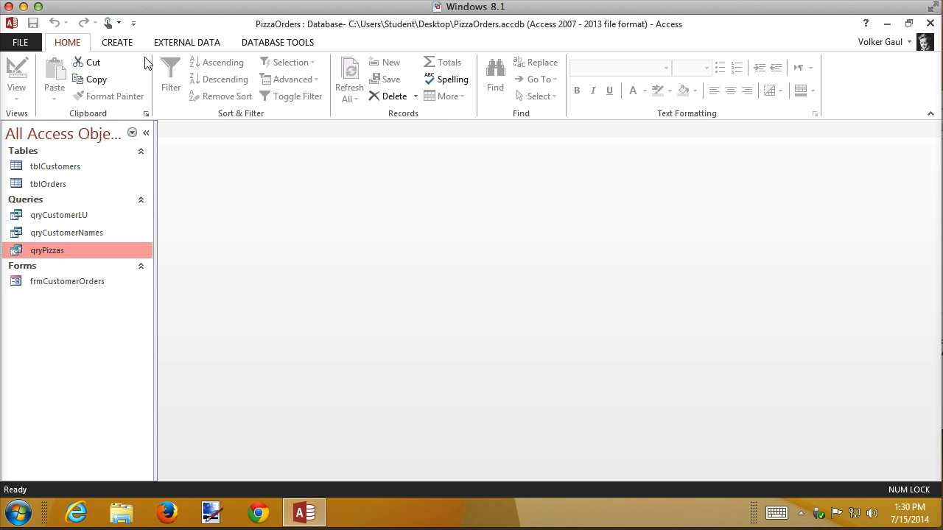
Create a new query in design view based on qryPizzas and enlarge its field list to fit all fields.
click(118, 41)
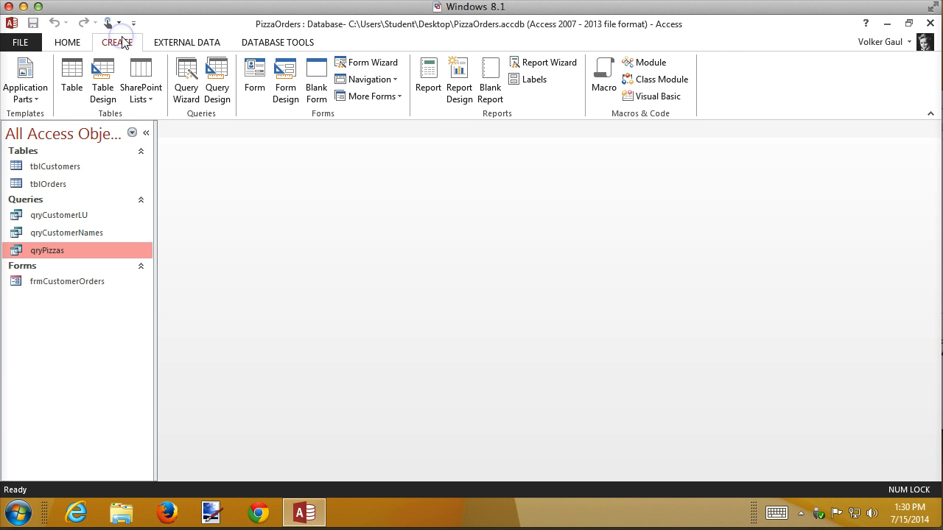
click(216, 62)
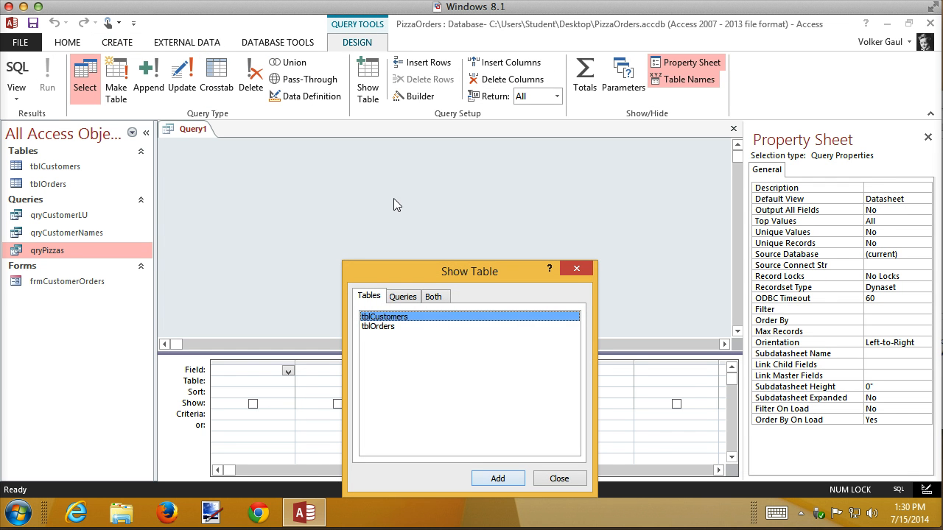
click(398, 302)
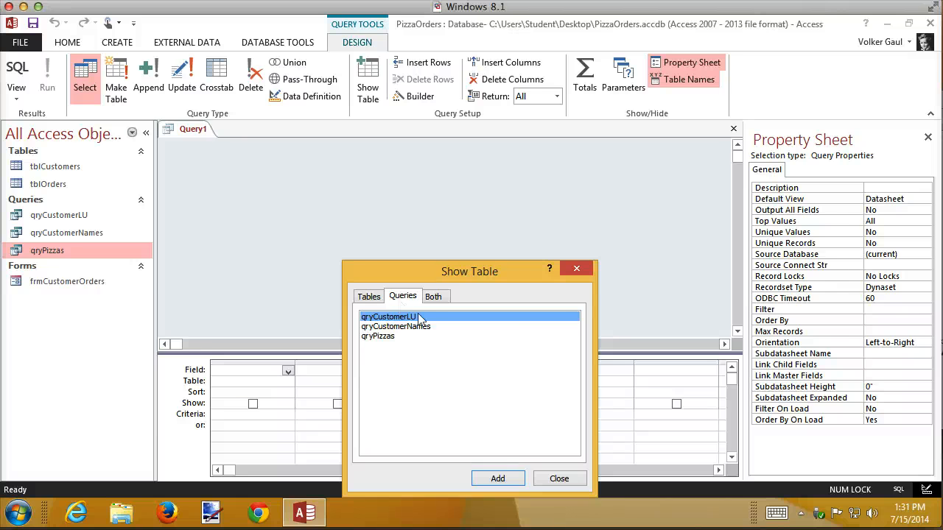
double_click(375, 337)
click(559, 479)
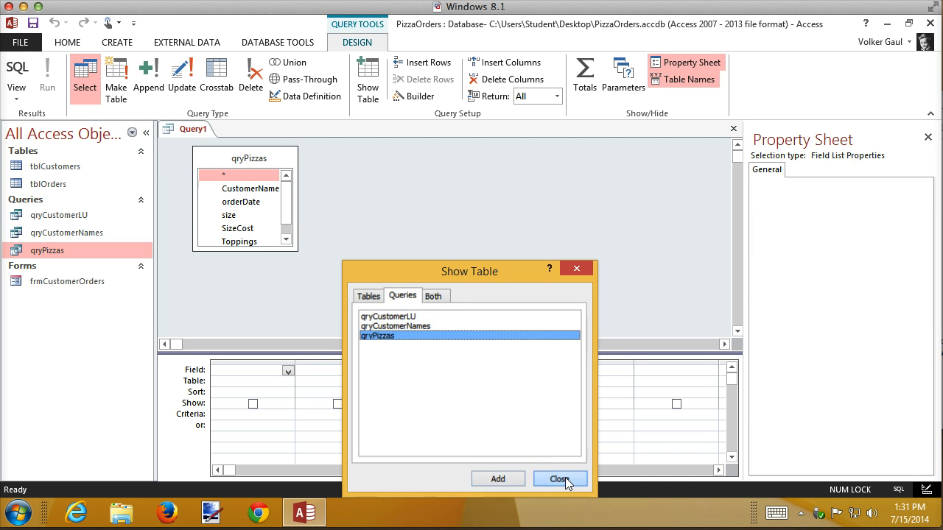
drag(248, 251, 248, 278)
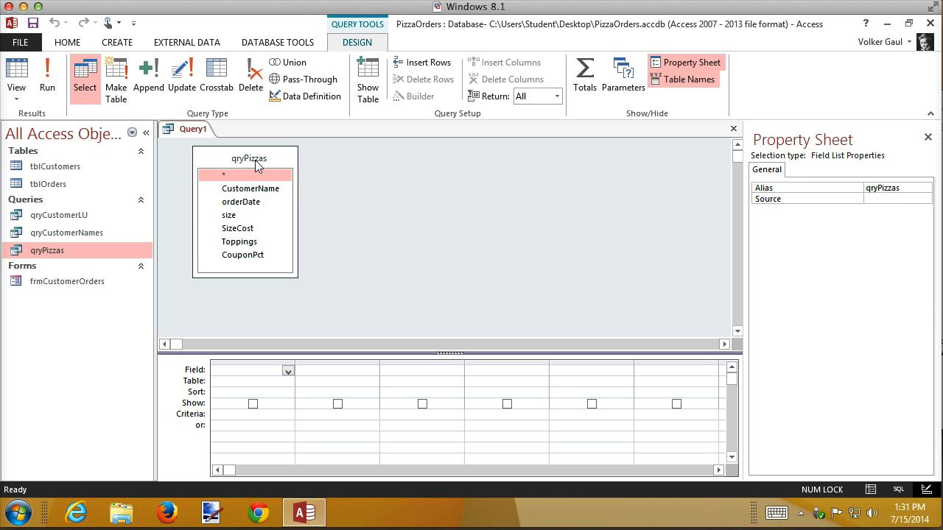
Add every qryPizzas field from CustomerName through CouponPct to the design grid and run the query.
double_click(249, 159)
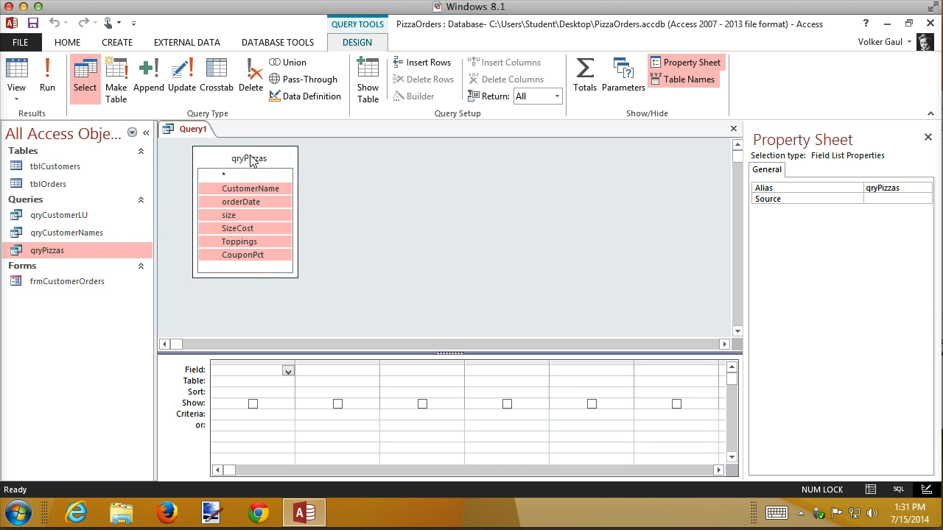
drag(250, 188, 250, 372)
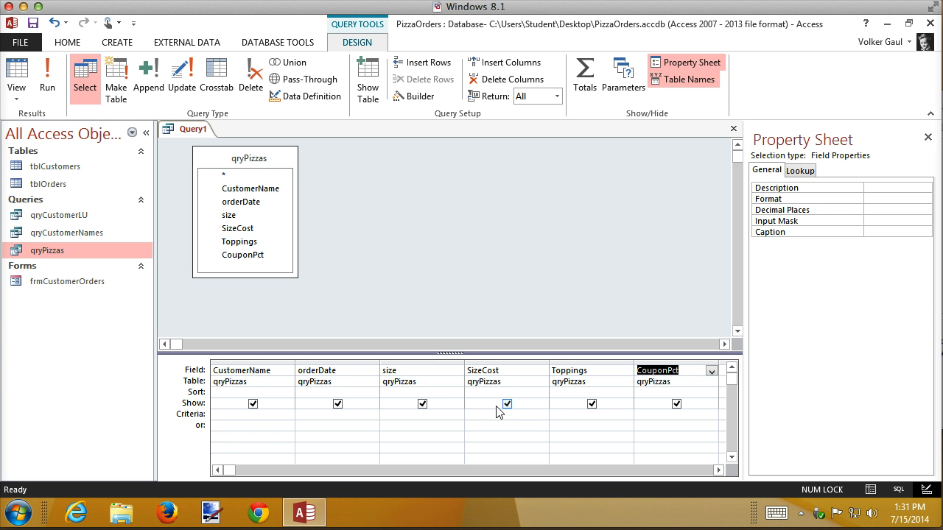
click(47, 78)
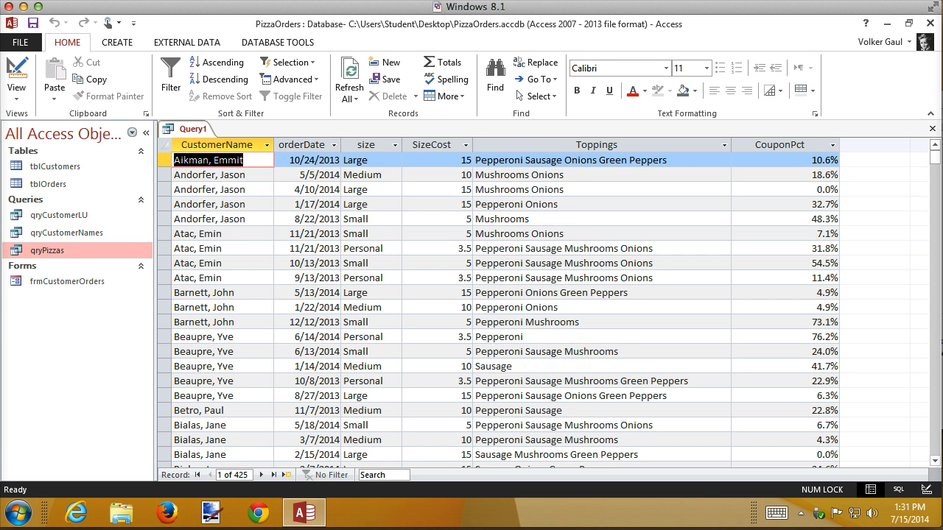
Set the size field's criteria to the parameter prompt [Enter the size:] in the query design.
click(18, 72)
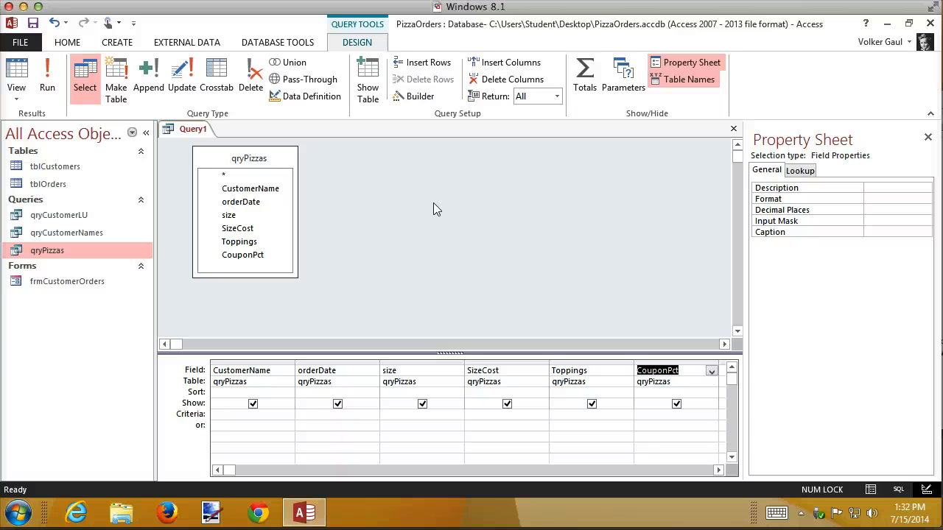
click(415, 413)
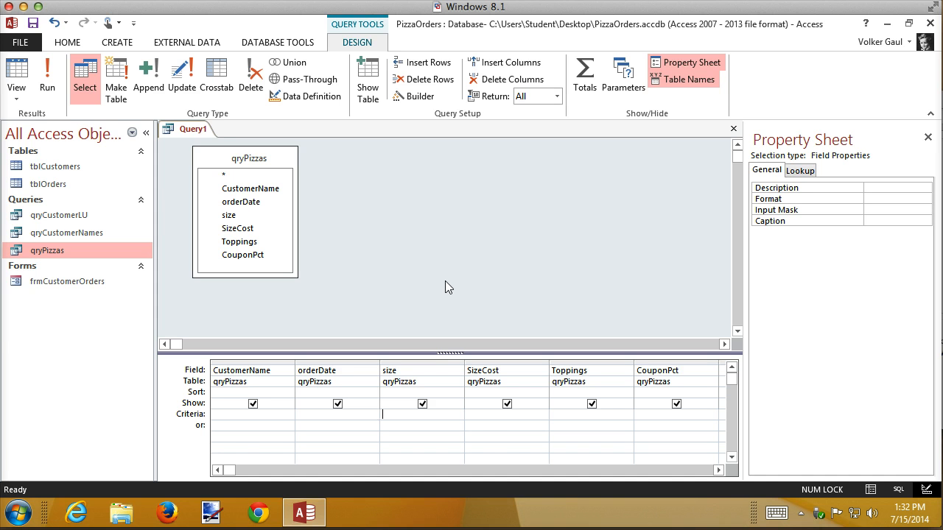
text([Enter the size:])
Run the query with the size parameter "large" and look through the returned orders.
click(48, 79)
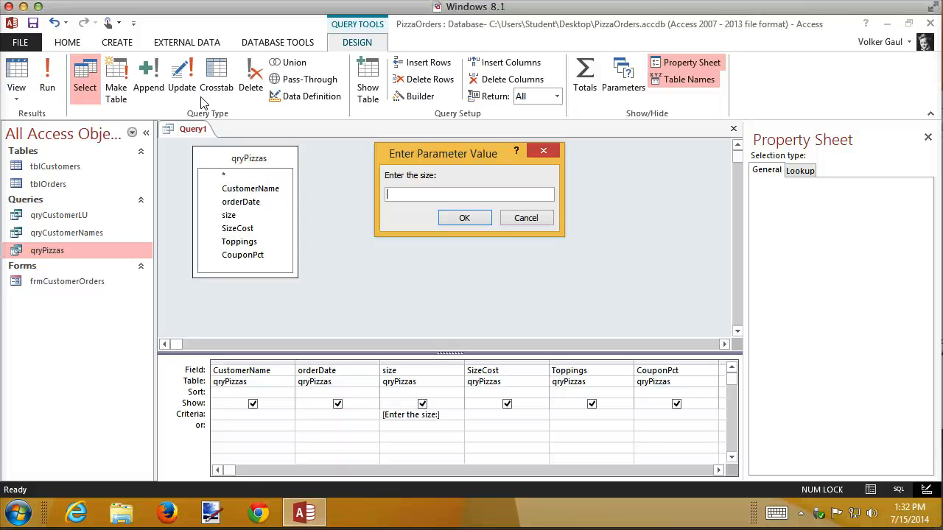
text(large)
key(Return)
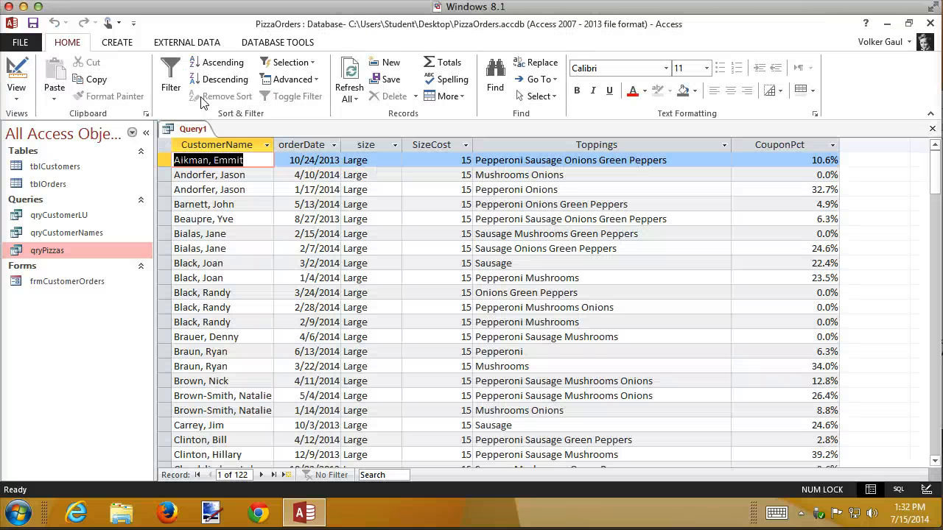
scroll(406, 281, down, 8)
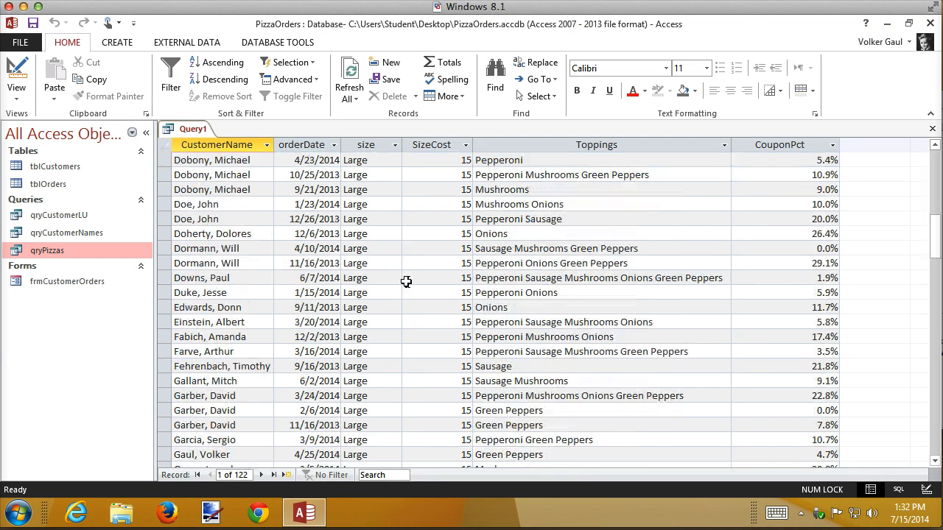
scroll(406, 281, down, 20)
scroll(406, 281, up, 11)
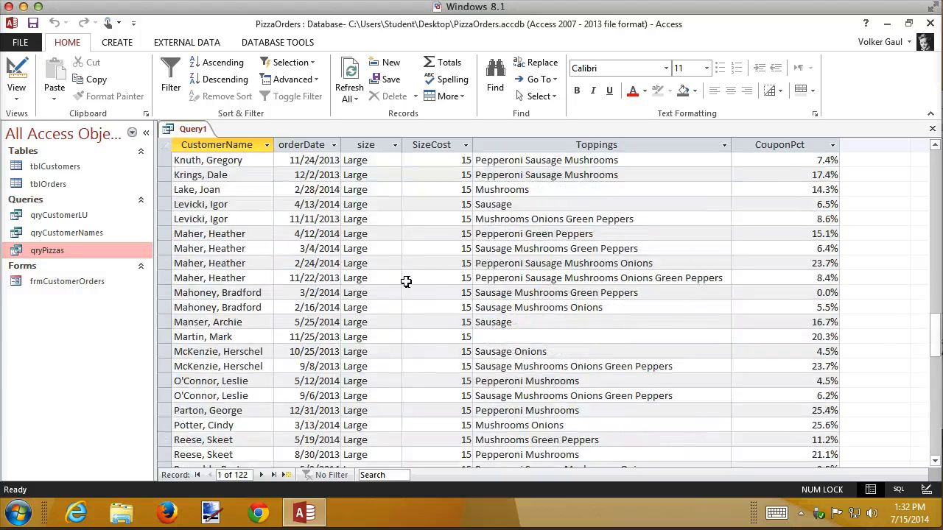
scroll(405, 281, up, 20)
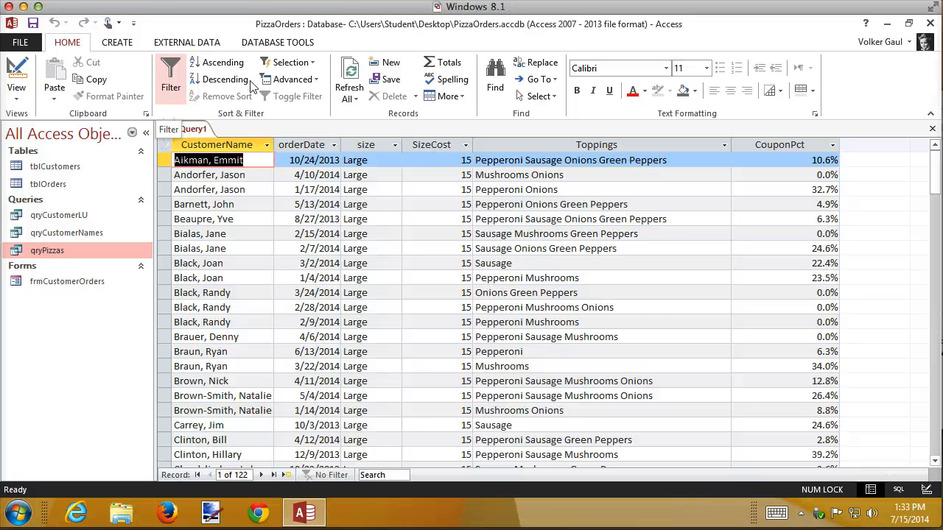
Requery with the size parameter "Small" and look through the returned orders.
click(343, 72)
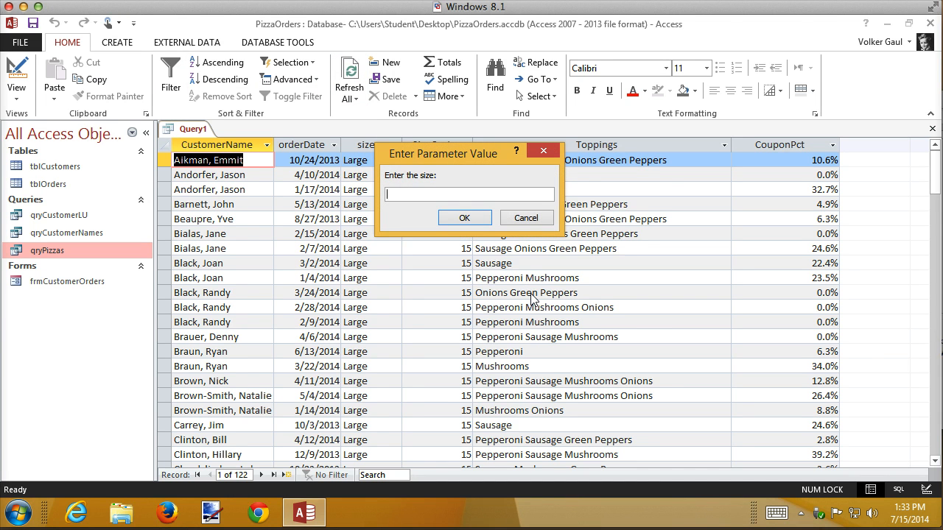
text(Small)
key(Return)
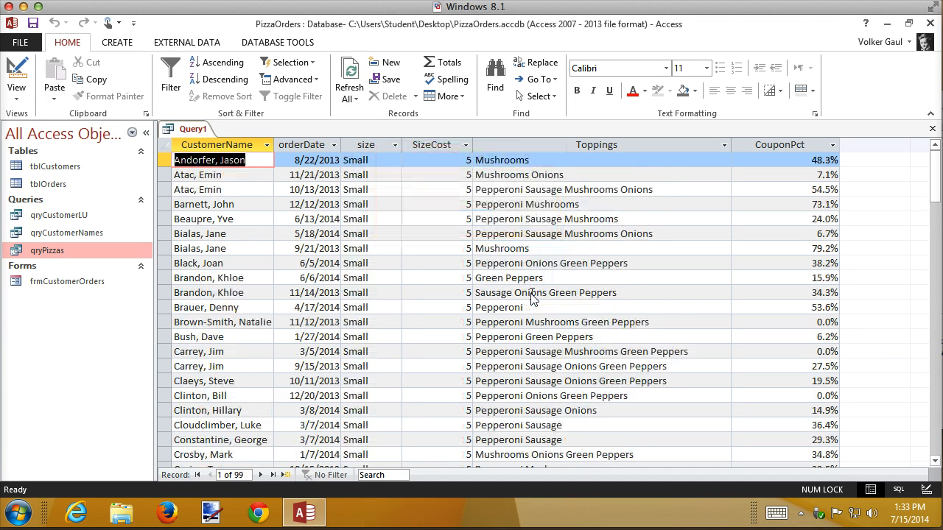
scroll(530, 299, down, 20)
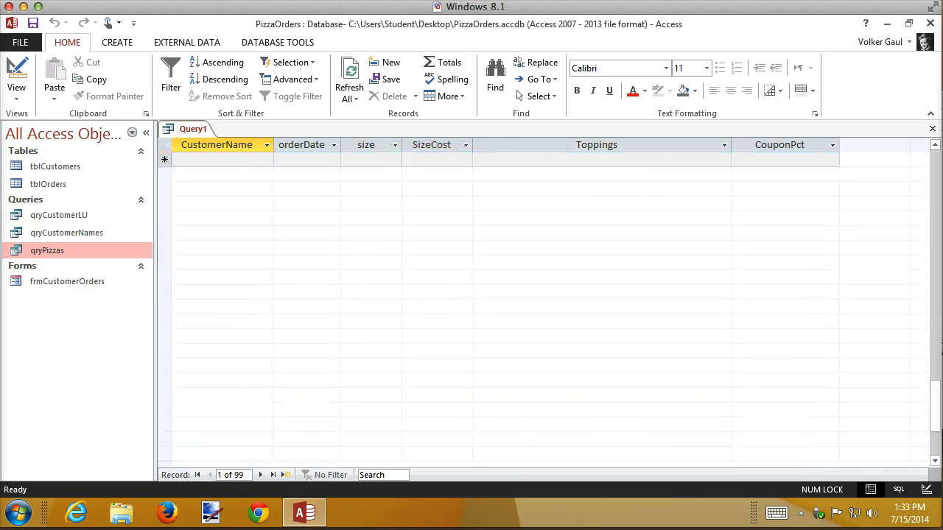
scroll(532, 297, up, 20)
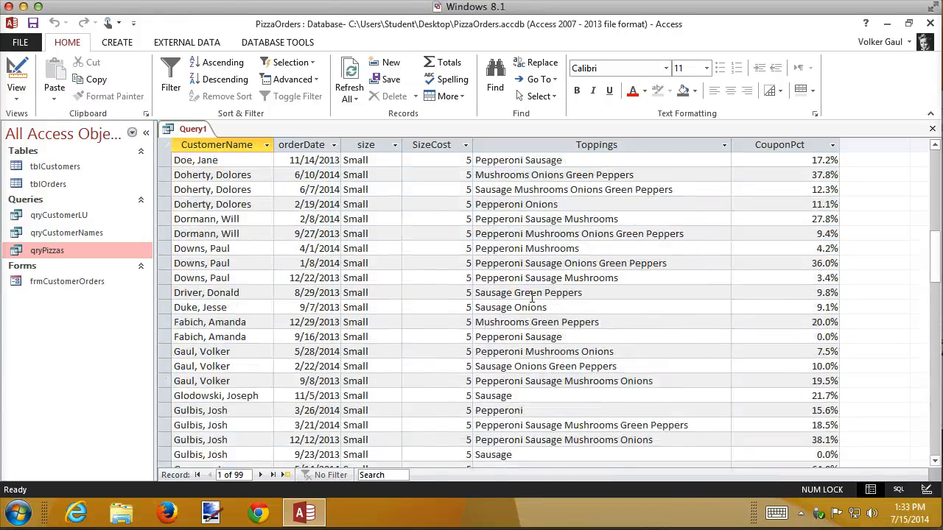
scroll(532, 297, up, 12)
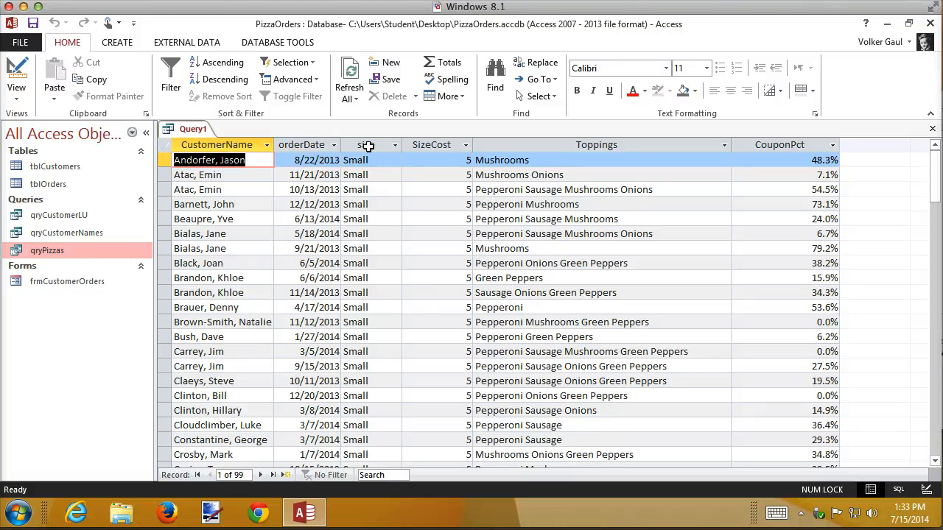
Requery with the size parameter left blank, check the result, and return to the query design.
click(356, 80)
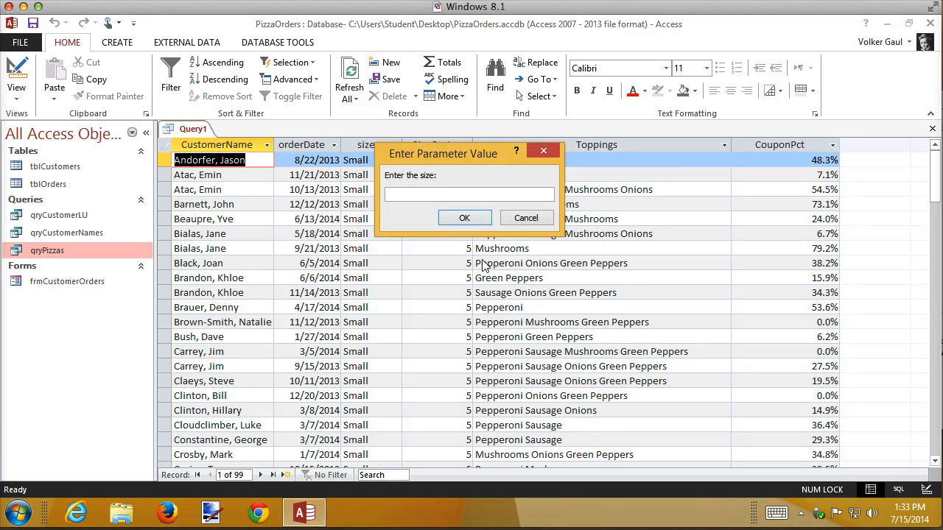
click(464, 218)
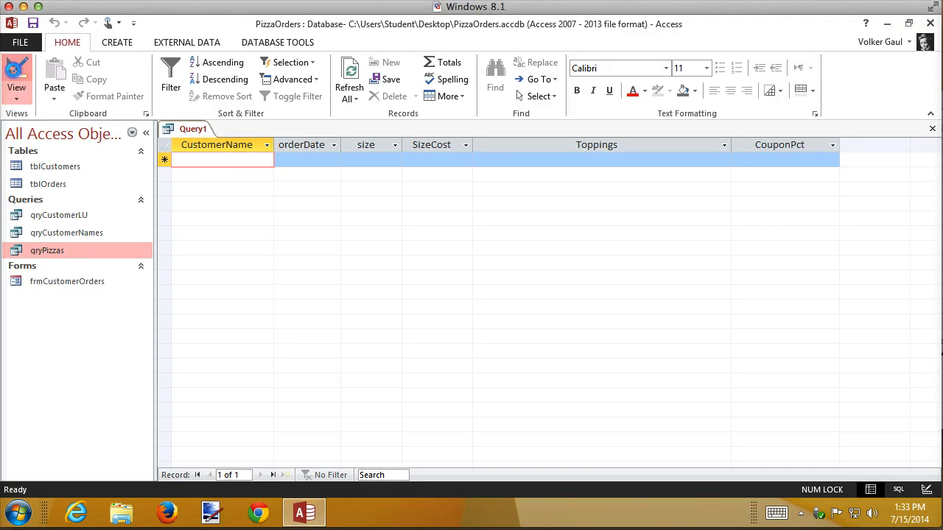
click(16, 74)
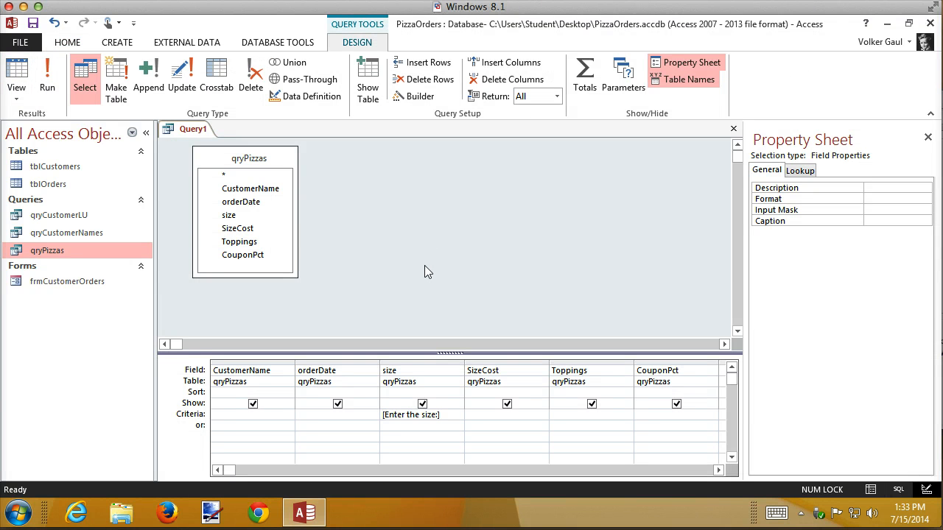
Use the Expression Builder to change the size criteria to Like [Enter the size:] & "*".
click(409, 96)
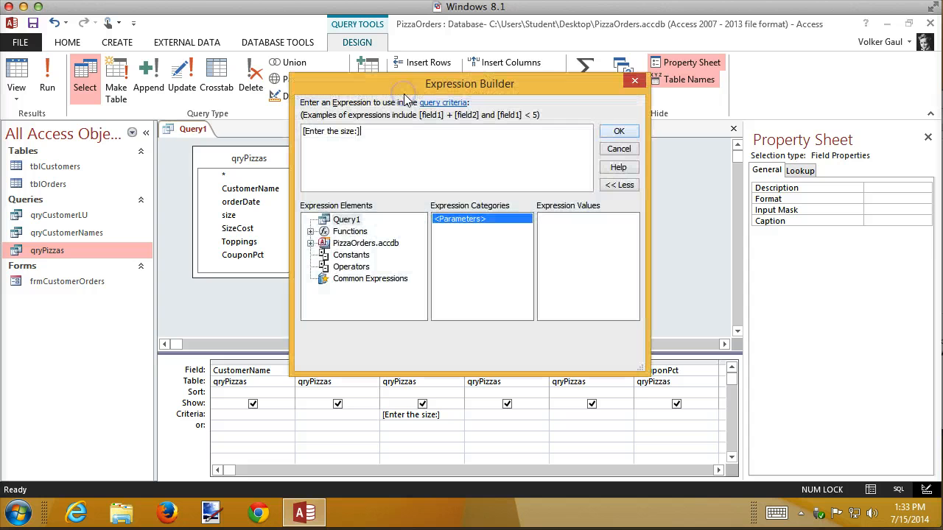
key(super+plus)
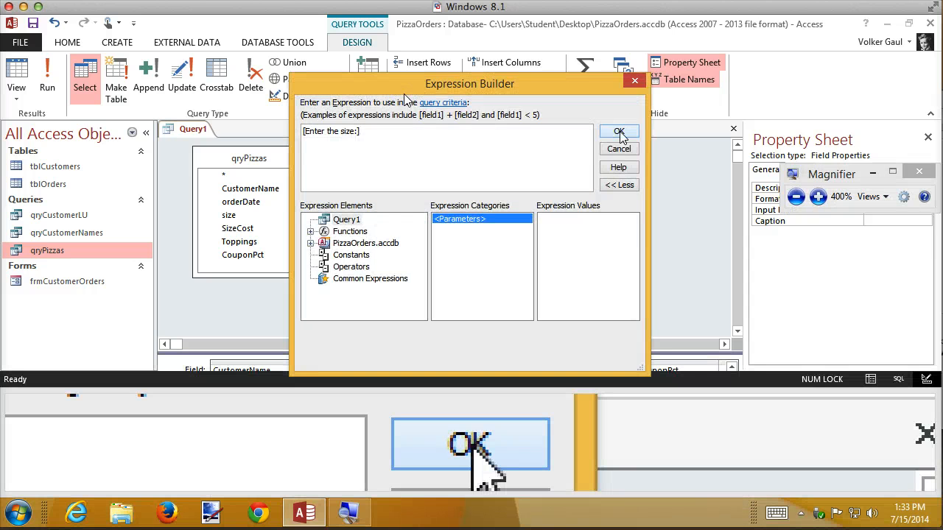
key(super+minus)
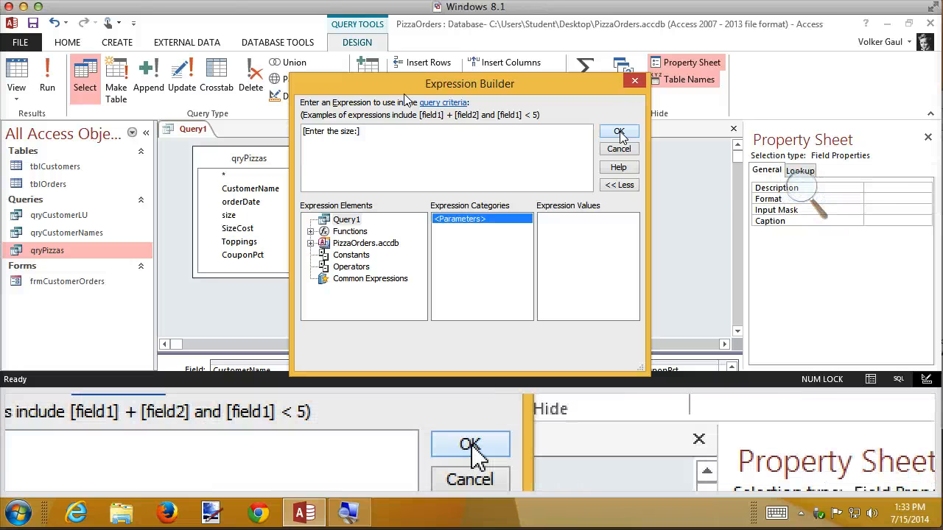
key(super+minus)
key(super+plus)
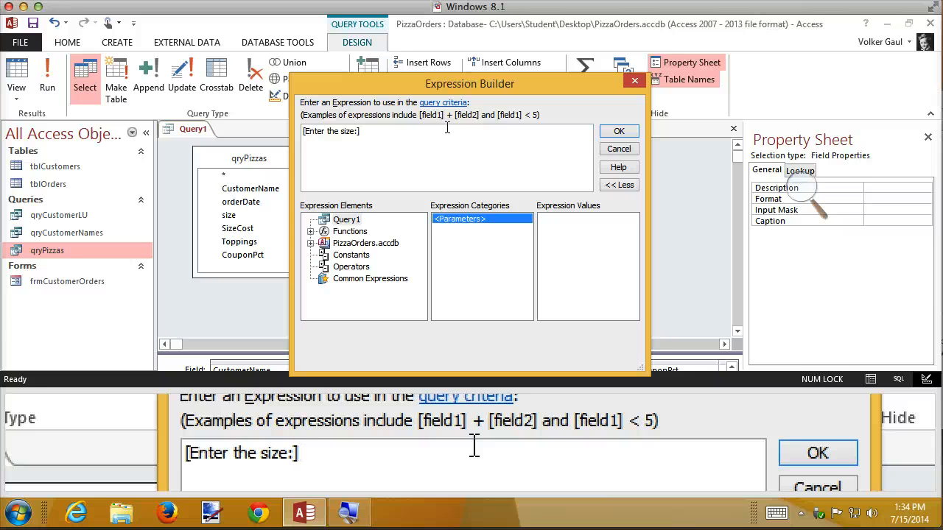
text(& "*")
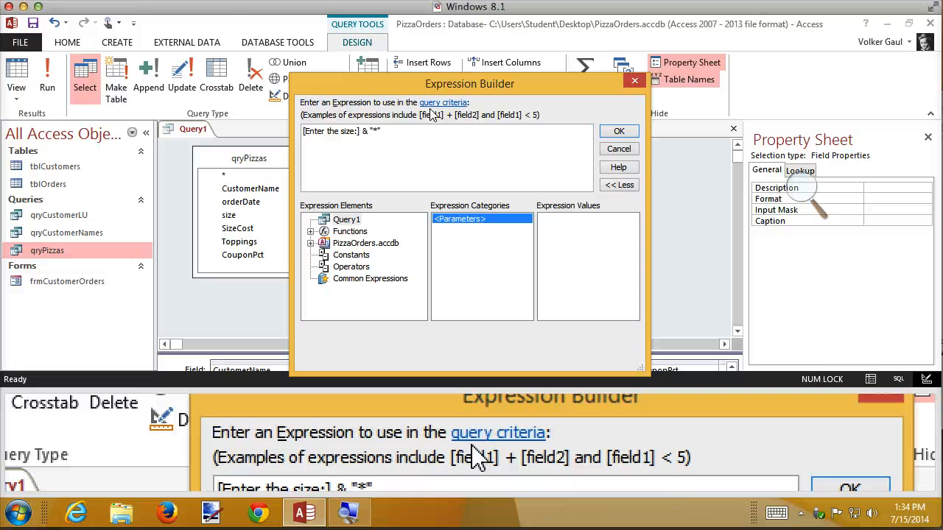
text(Like)
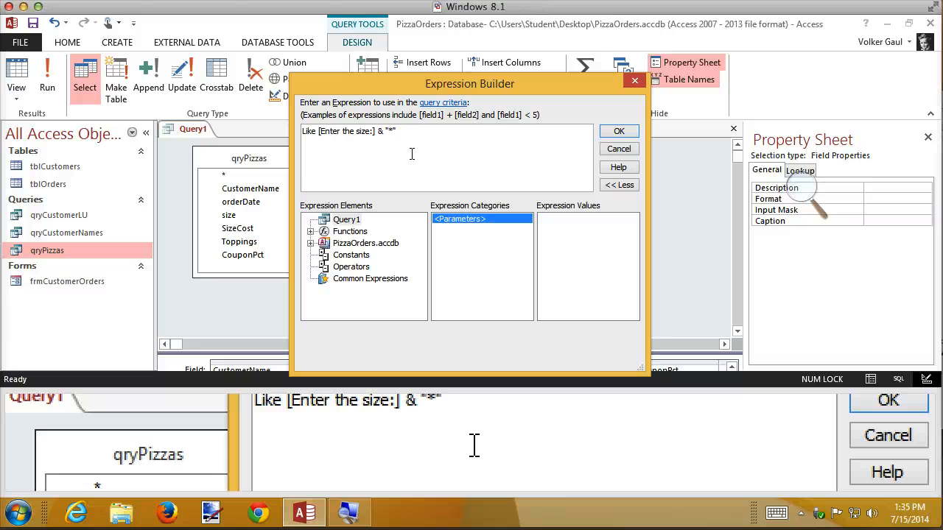
click(611, 137)
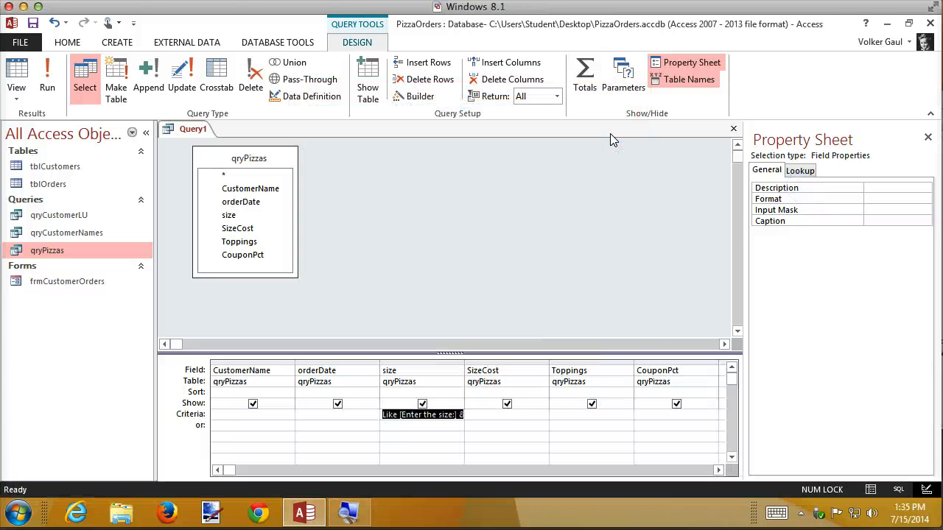
Run the query with the size parameter "small", check the returned orders, and return to the query design.
click(47, 78)
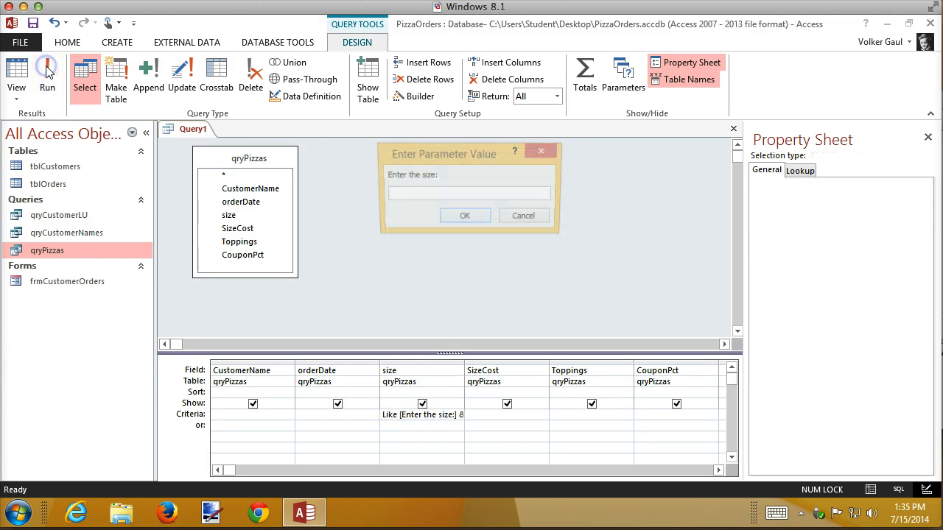
text(small)
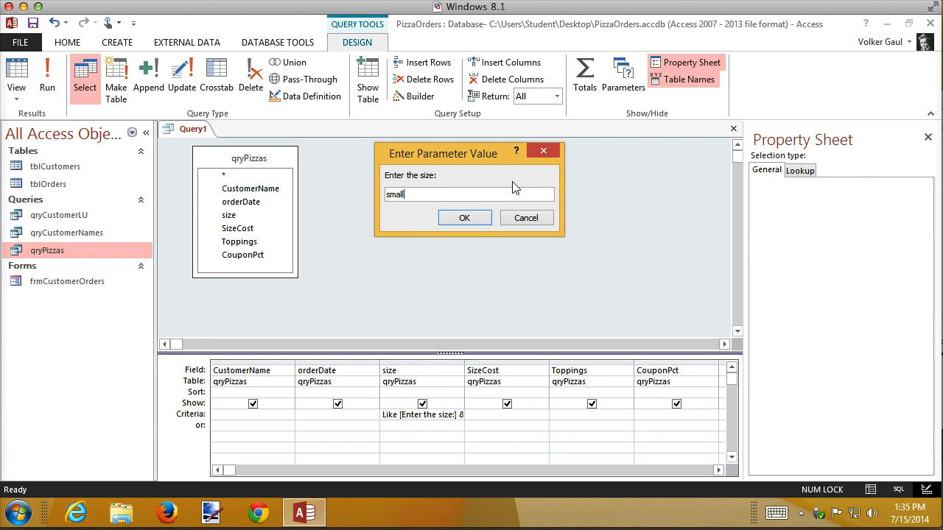
key(Return)
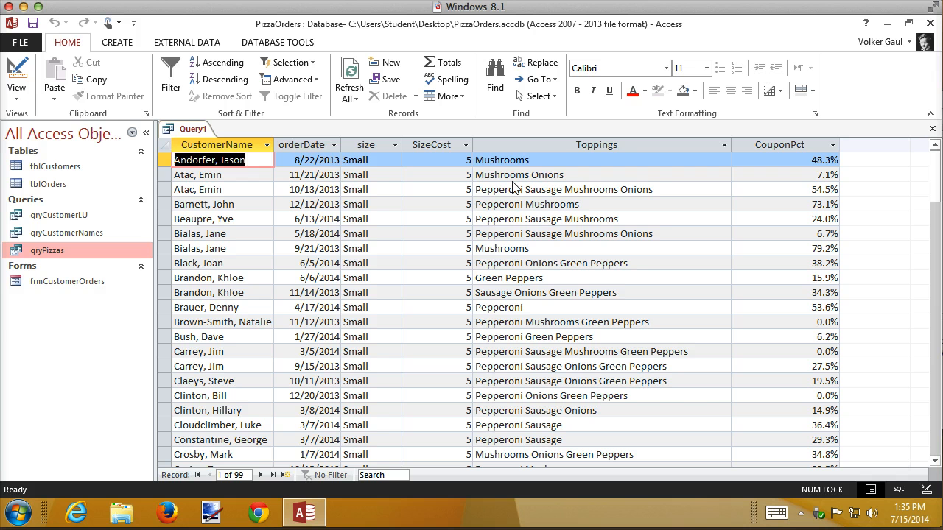
click(10, 68)
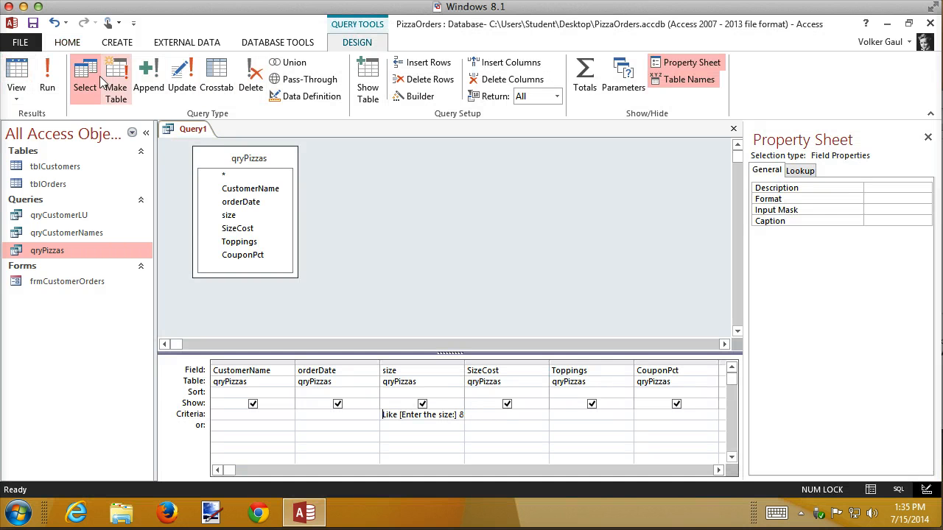
Run the query with only "s" as the size parameter and check the returned orders.
click(52, 80)
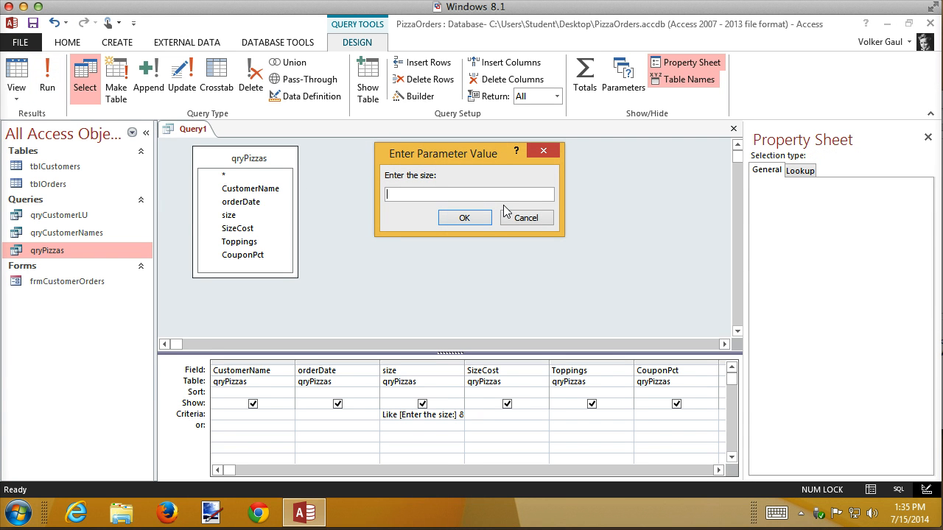
text(s)
key(Return)
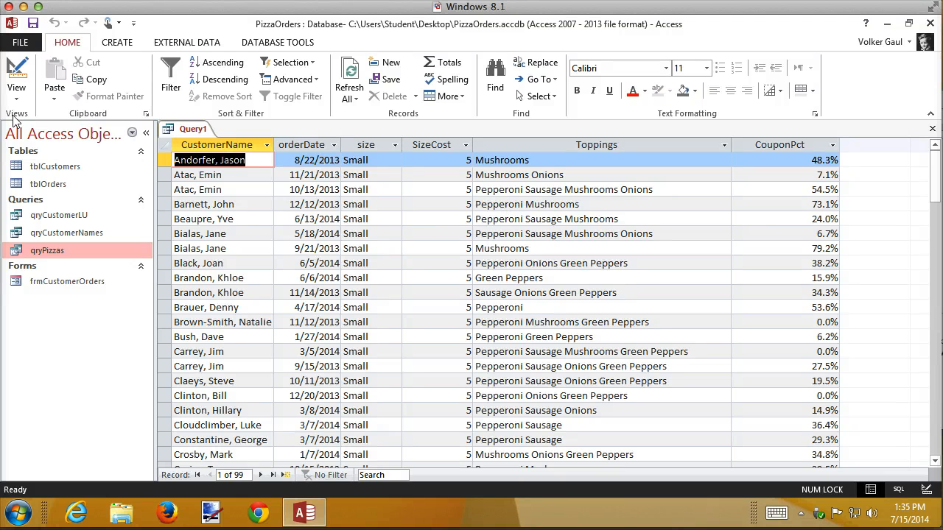
Requery with the size parameter left blank, look through the returned orders, and return to the query design.
click(349, 73)
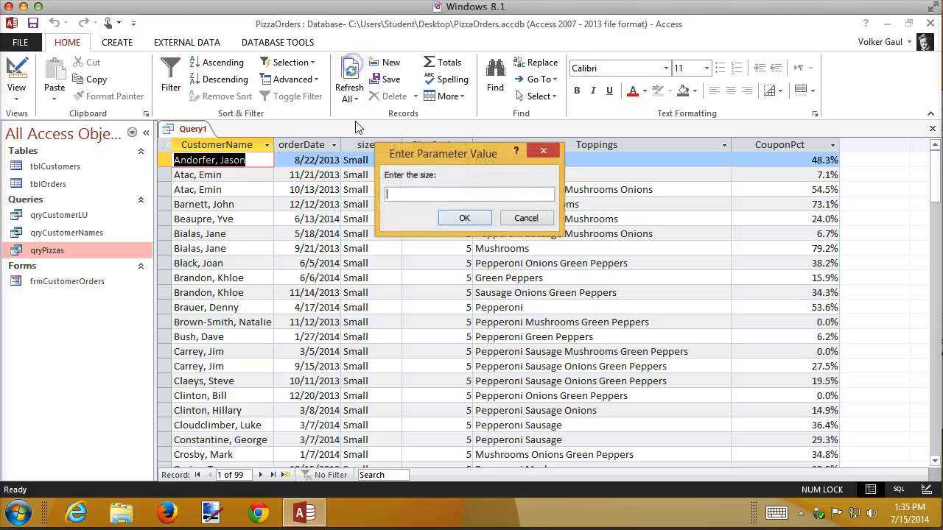
click(462, 218)
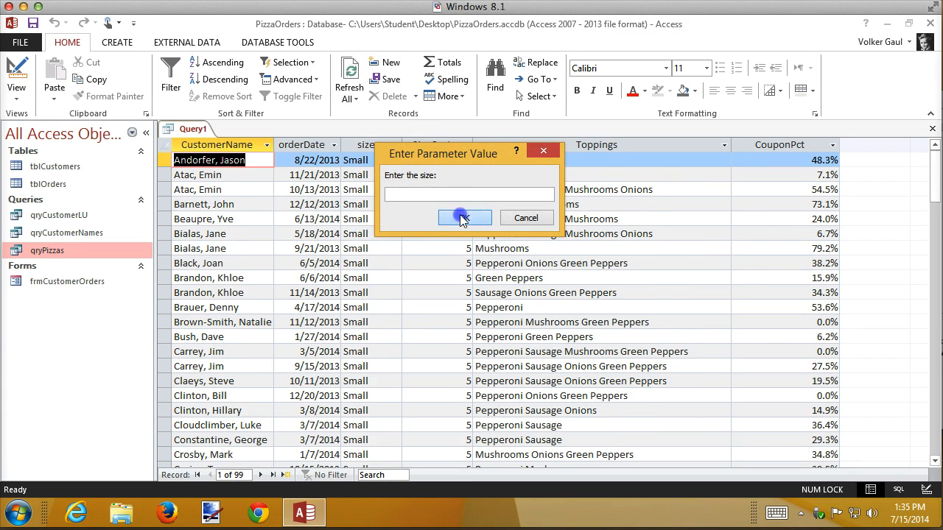
scroll(551, 221, down, 20)
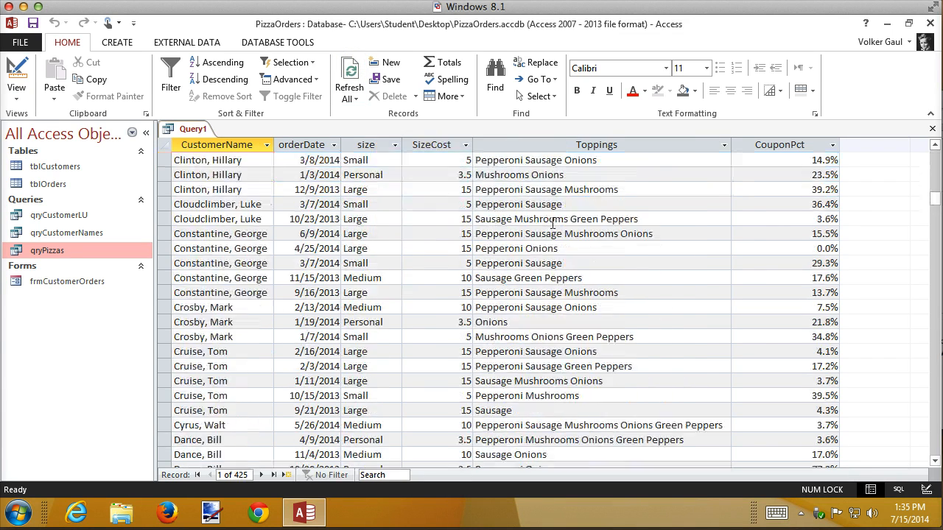
scroll(552, 223, up, 20)
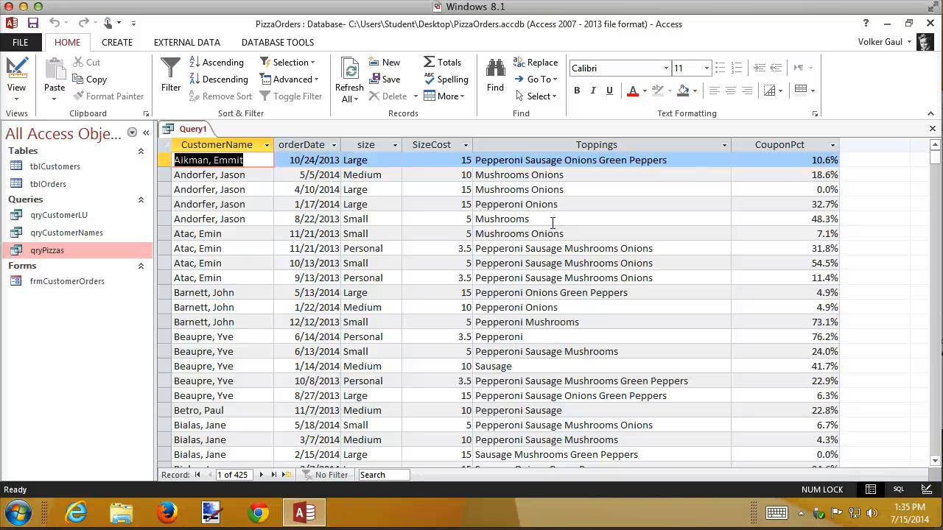
click(19, 74)
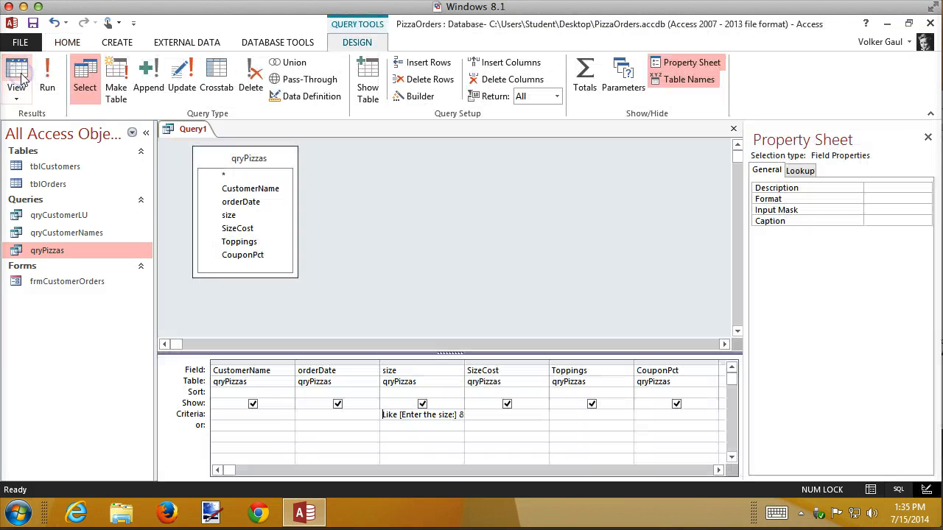
Cut the parameter criteria out of the size column, leaving its criteria cell empty.
click(400, 412)
click(446, 415)
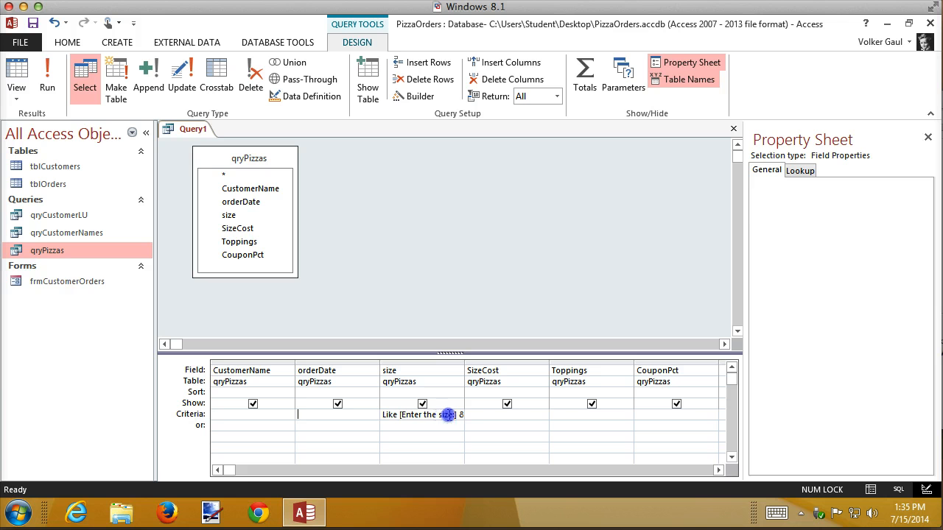
double_click(391, 414)
key(Delete)
drag(383, 414, 483, 412)
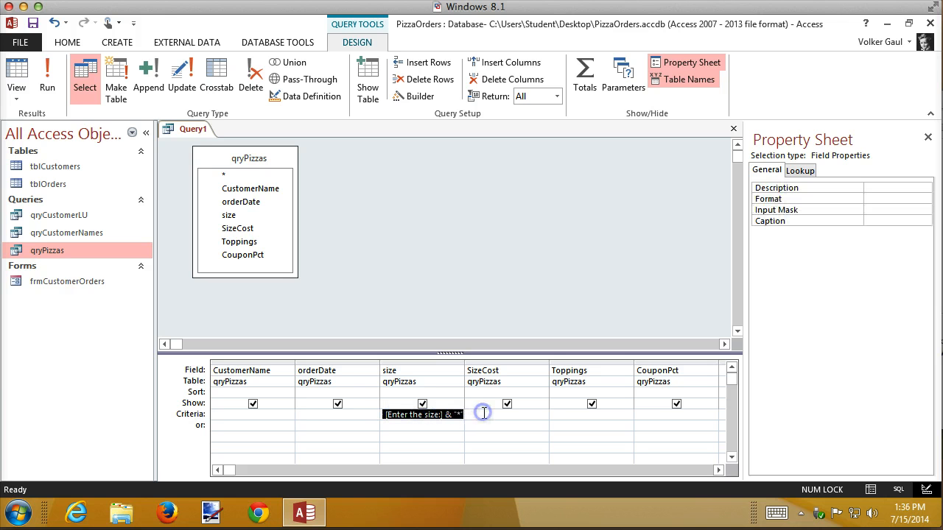
key(ctrl+x)
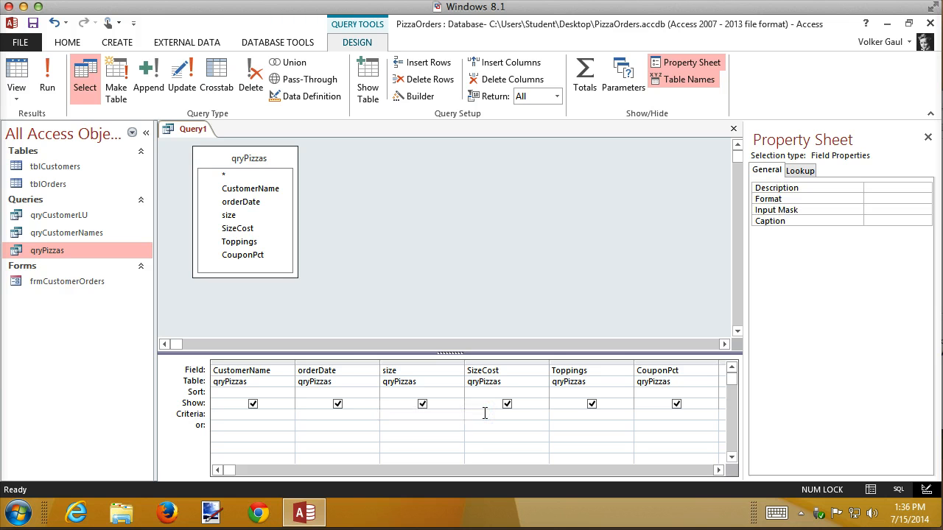
Enter the criteria Like "*" & [Enter a topping:] & "*" for the Toppings field.
click(558, 414)
text(like)
text(*)
text( &)
text( [)
text(Enter)
text( a topping:)
text(] & ")
Run the query with the topping parameter "mushrooms" and check the Toppings column.
click(48, 81)
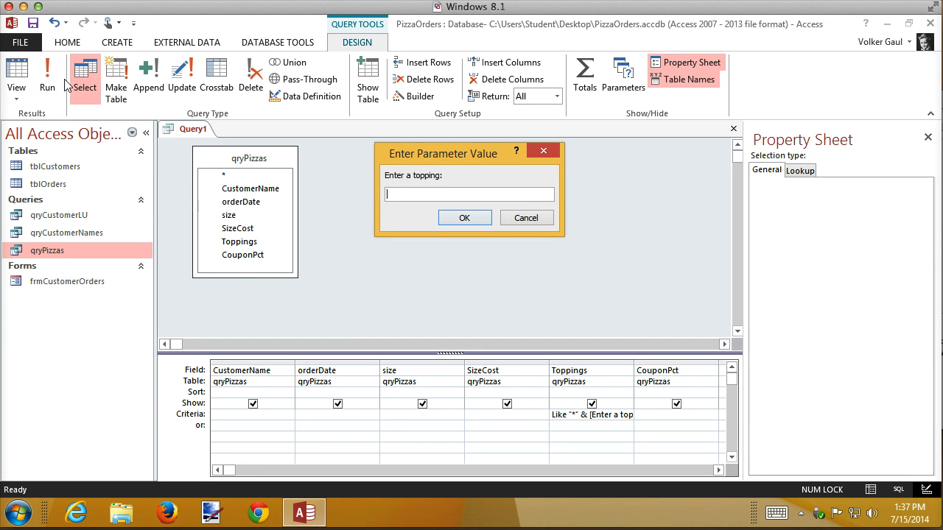
text(mushrooms)
key(Return)
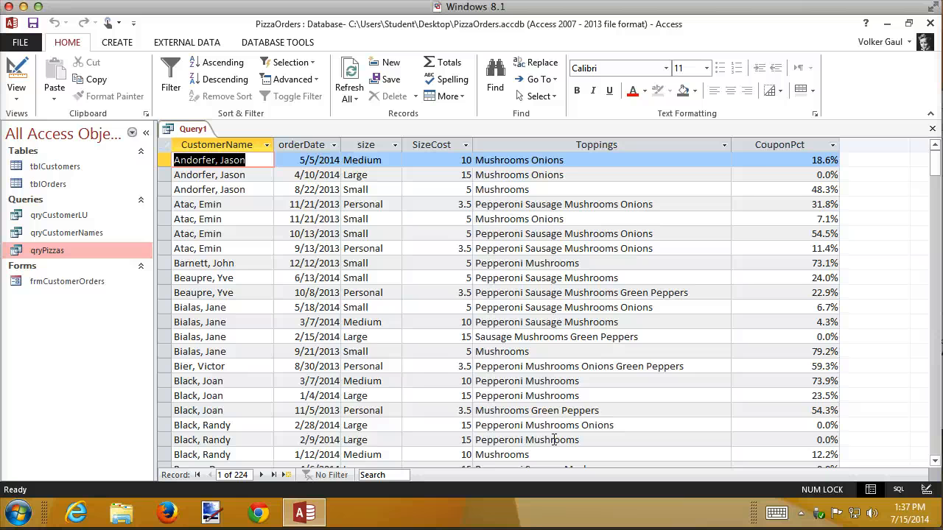
Requery with the topping parameter "pepperoni" and check the returned orders.
click(350, 80)
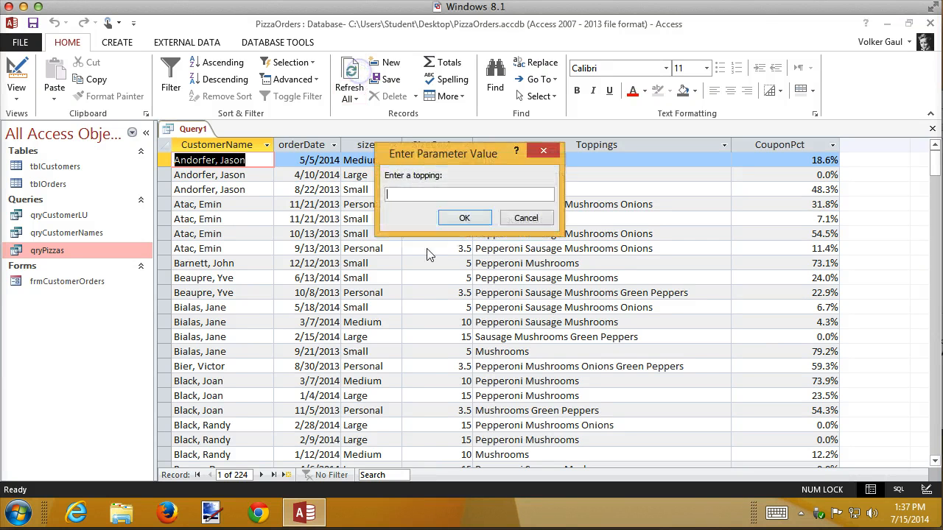
text(pepperoni)
key(Return)
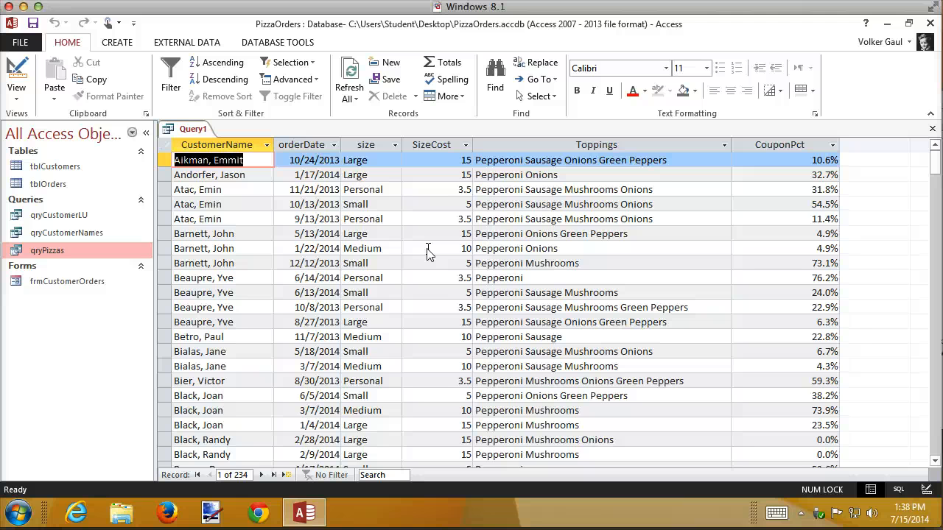
Requery with the partial topping "green" and check the returned orders.
click(352, 81)
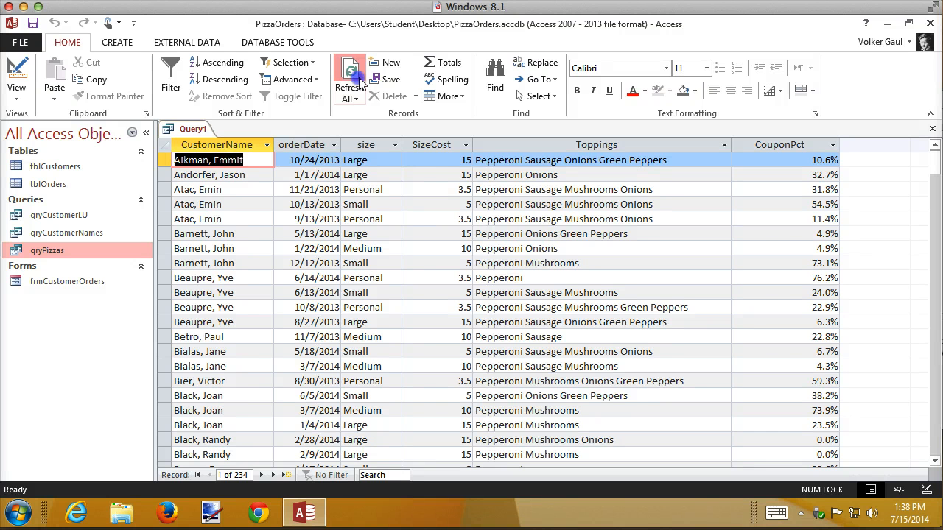
text(green)
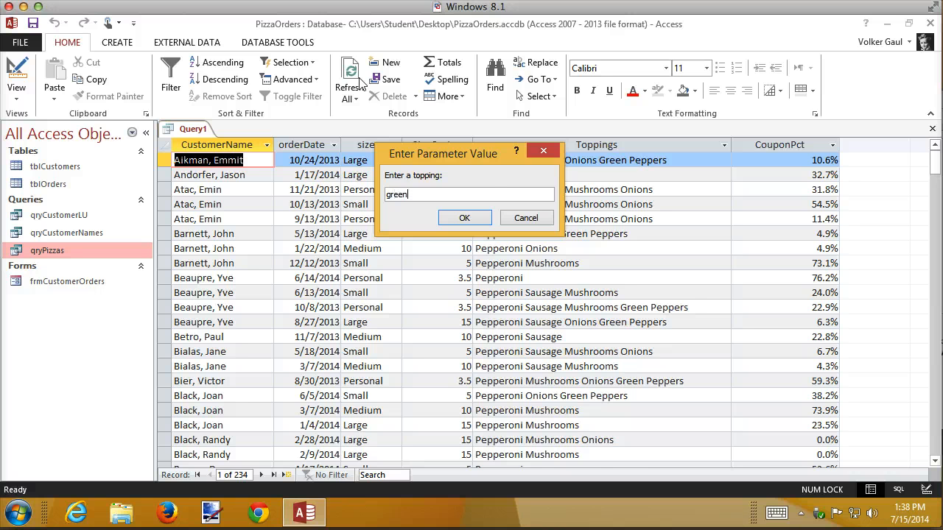
key(Return)
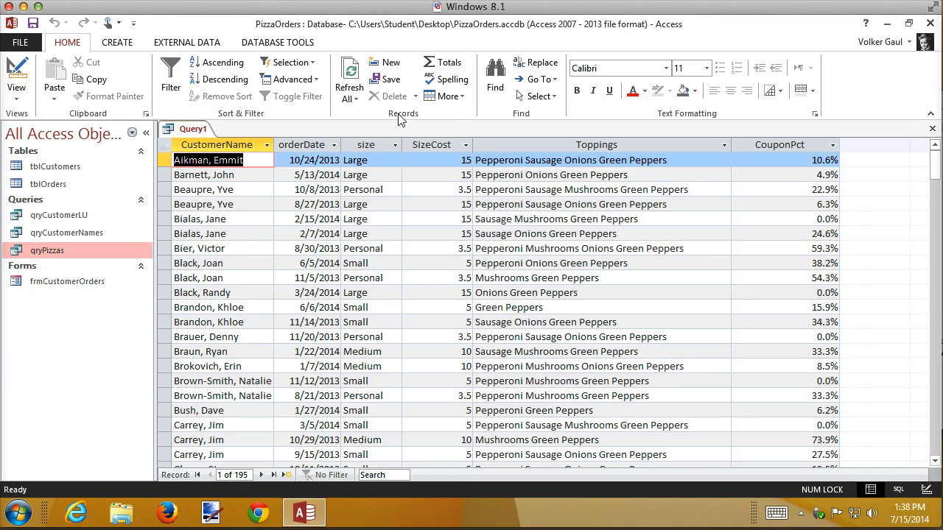
Requery with the partial topping "pep" and once more with the topping left blank, checking the orders each time.
click(348, 77)
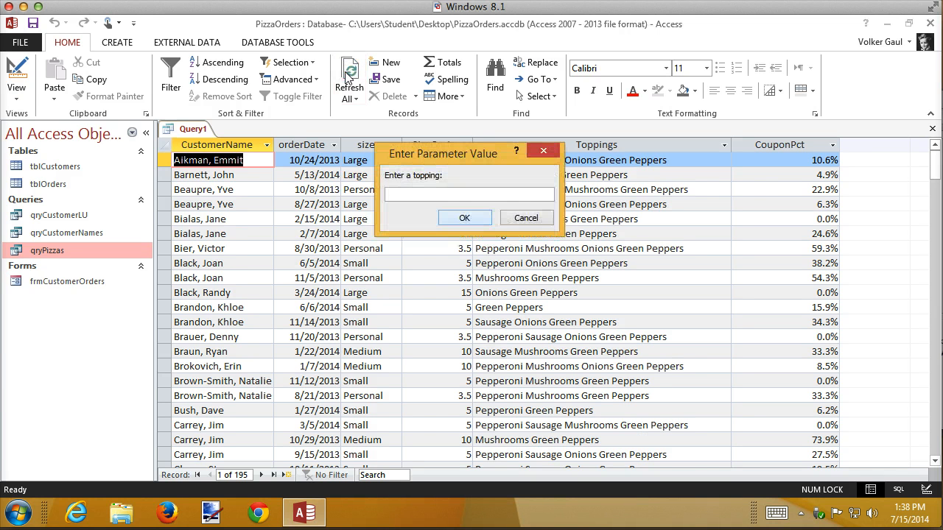
text(pep)
click(477, 218)
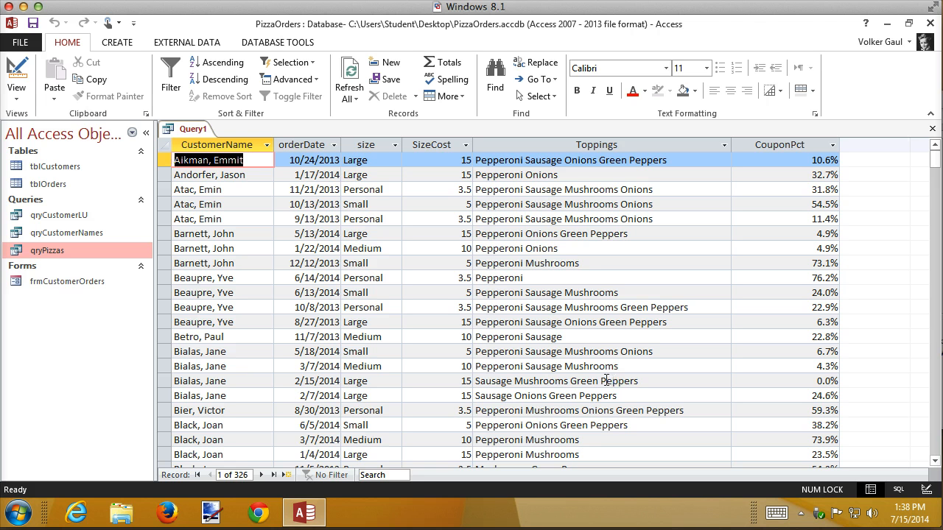
click(343, 80)
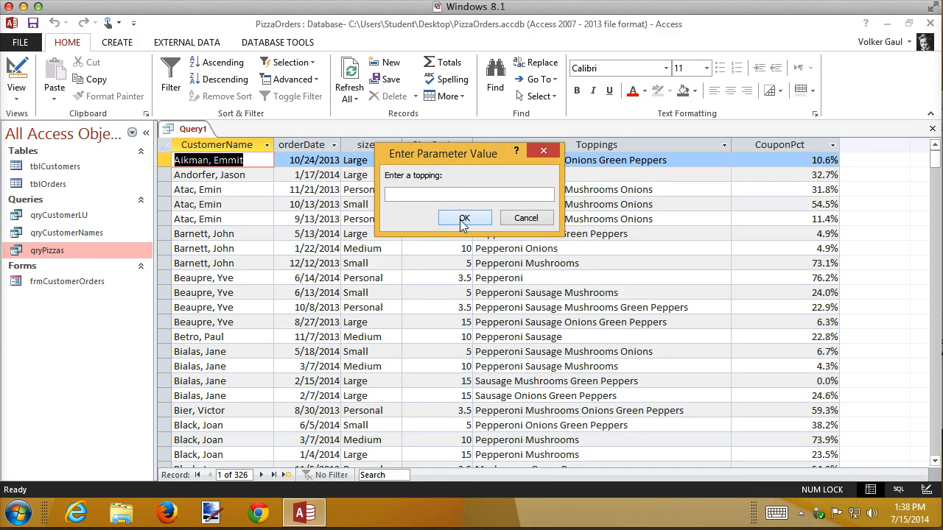
click(464, 219)
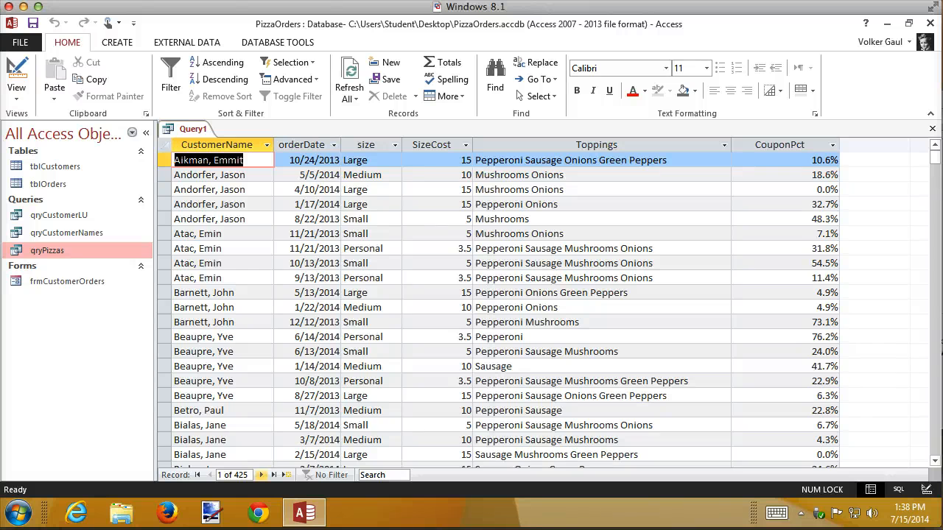
Return to the query design and paste the Like [Enter the size:] criteria back into the size column.
click(14, 70)
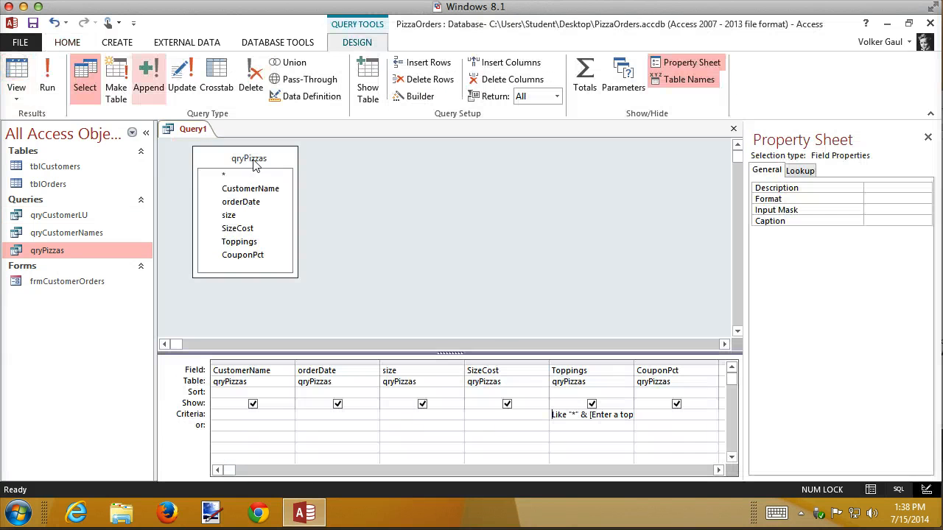
click(393, 414)
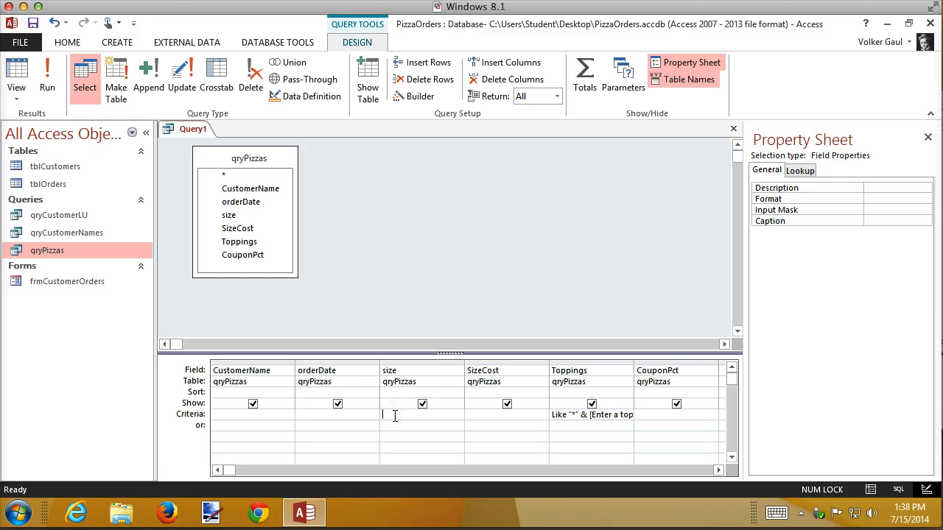
key(ctrl+v)
Run the query with the size parameter "Medium" and the topping parameter "mushrooms".
click(53, 78)
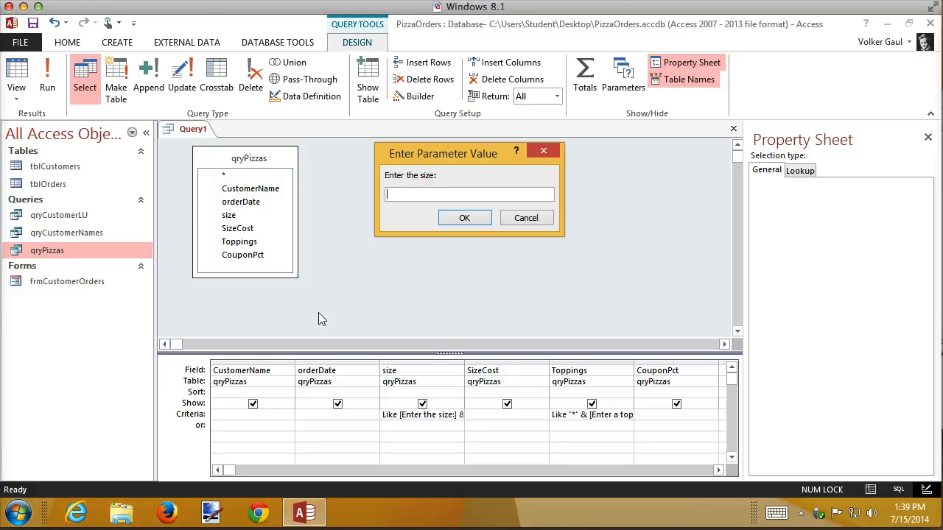
text(Medium)
key(Return)
text(mushrooms)
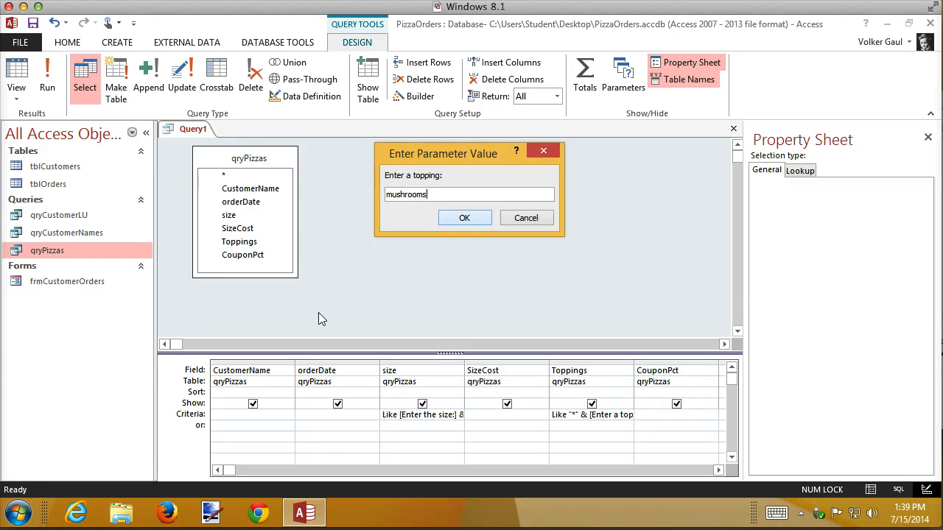
key(Return)
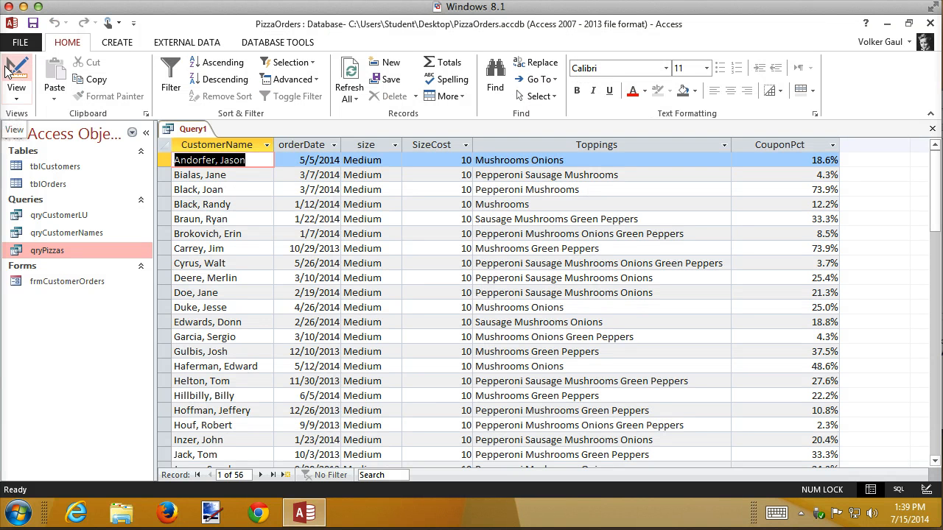
Look through the sizes and toppings of all returned orders and return to the criteria in the query design.
scroll(400, 245, down, 1)
scroll(400, 245, down, 12)
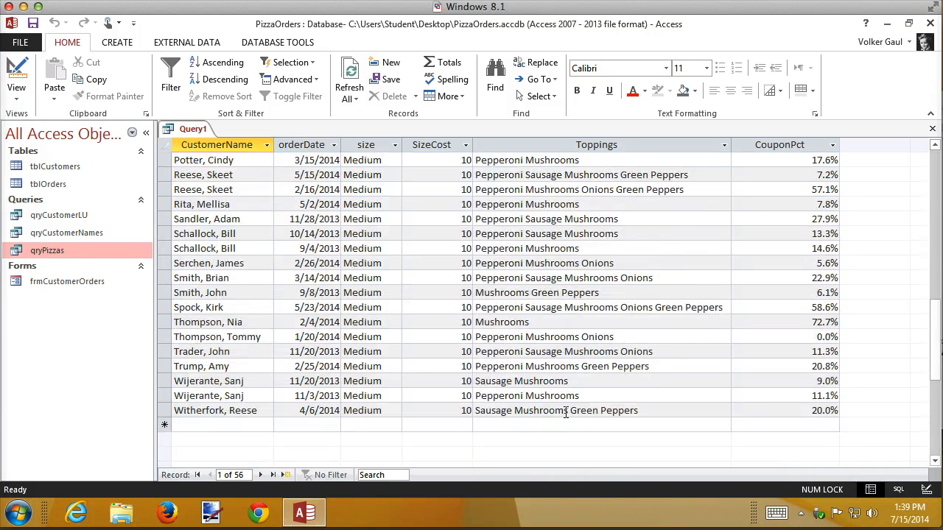
scroll(567, 340, up, 4)
scroll(567, 339, down, 2)
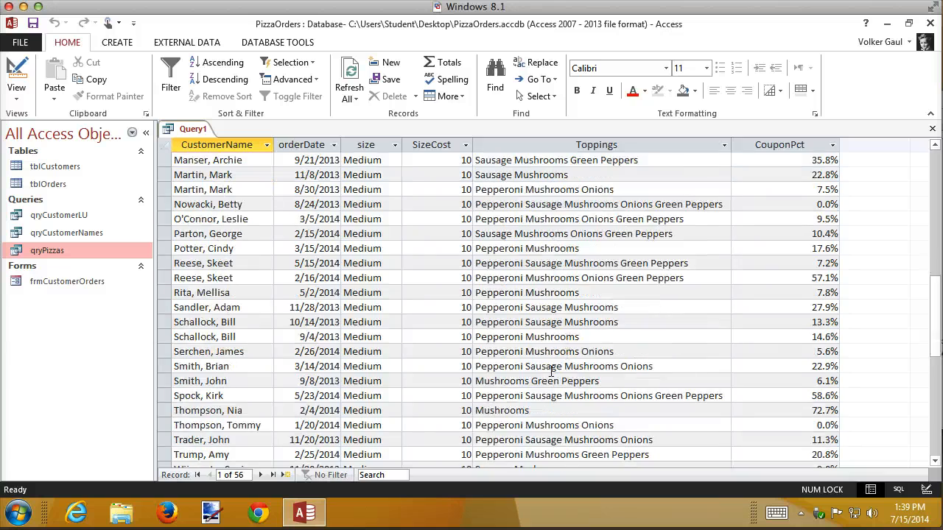
scroll(541, 346, up, 8)
scroll(543, 312, up, 3)
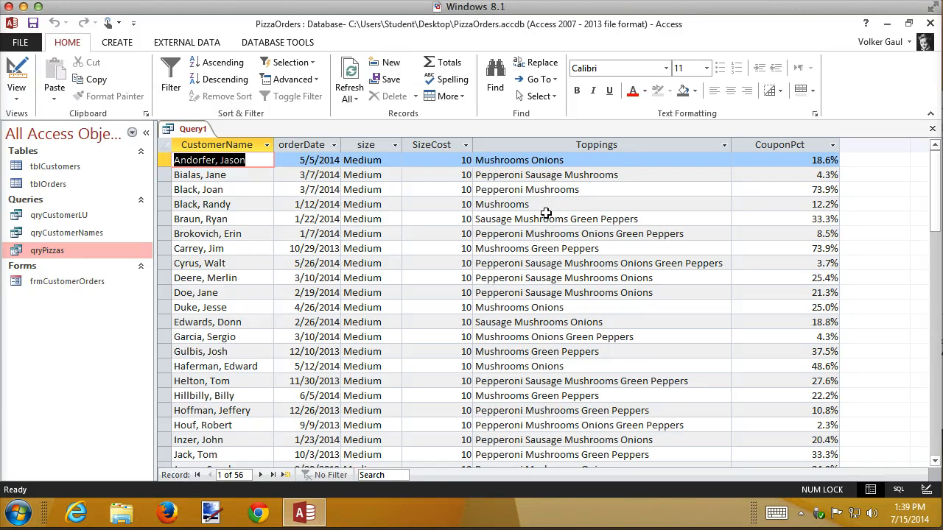
scroll(611, 297, down, 4)
scroll(611, 298, down, 11)
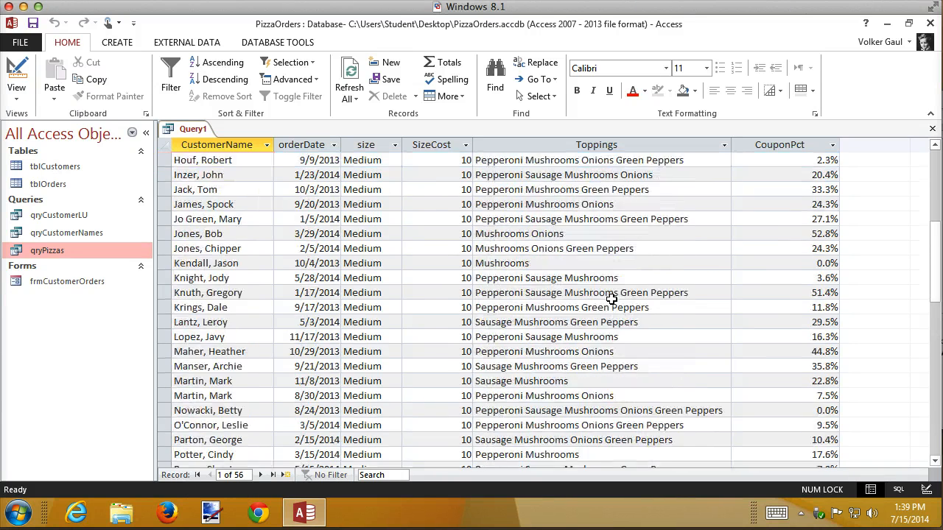
scroll(611, 299, down, 1)
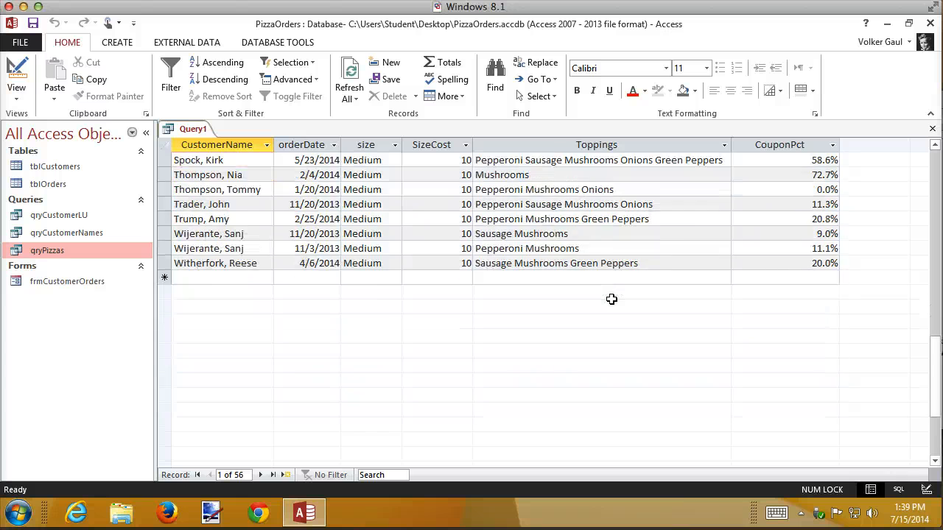
scroll(611, 299, up, 15)
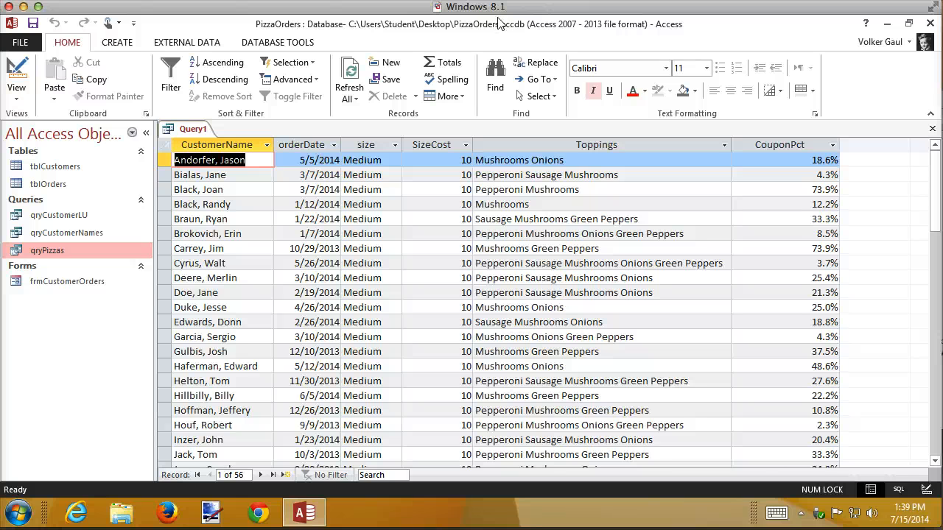
click(17, 68)
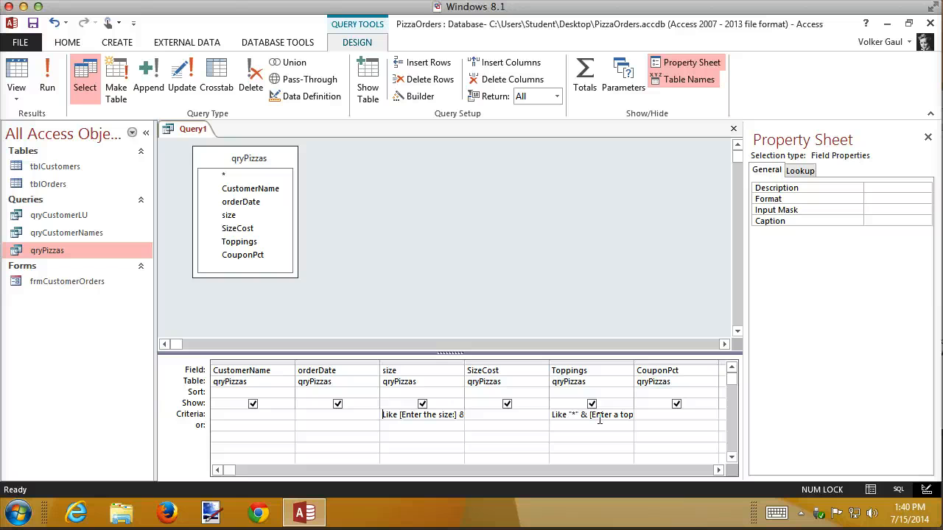
click(433, 415)
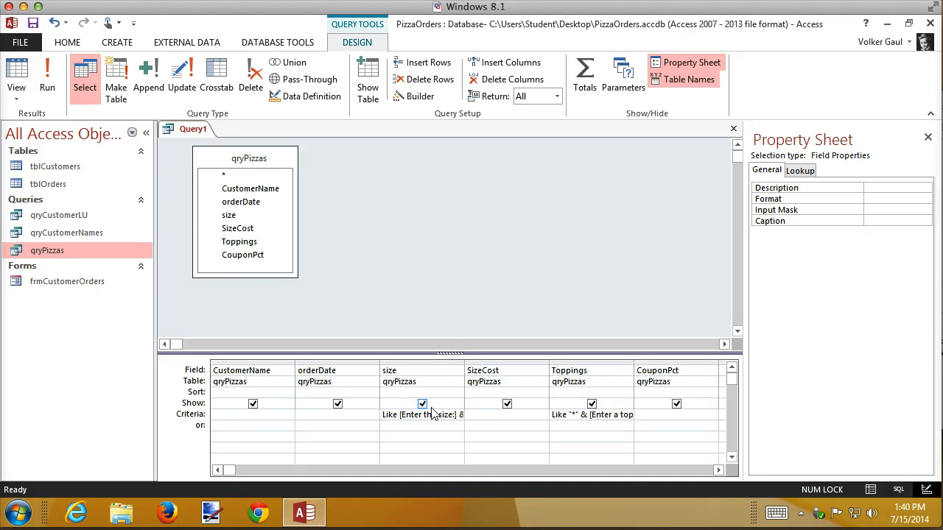